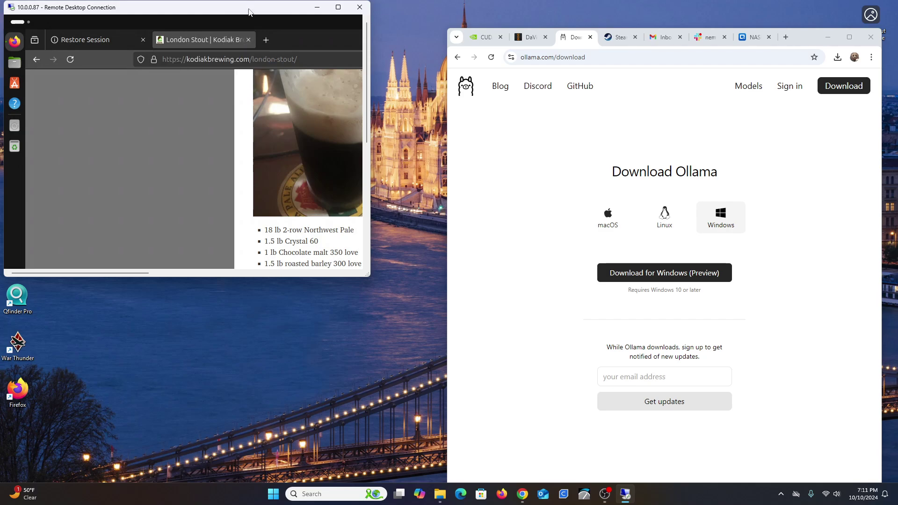
Move the Remote Desktop window down-right and enlarge it so the stout's hops and yeast show
{"action": "left_click_drag", "start_coordinate": [246, 10], "coordinate": [280, 105]}
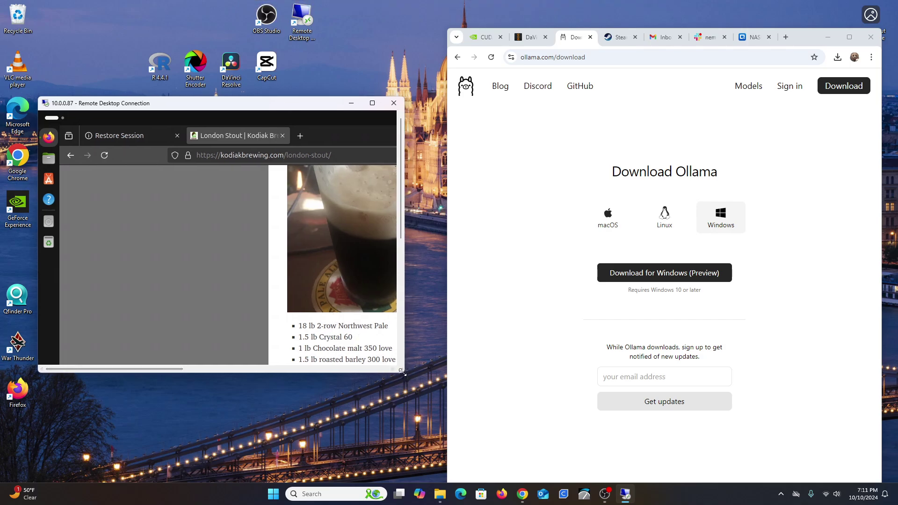
{"action": "left_click_drag", "start_coordinate": [402, 371], "coordinate": [435, 473]}
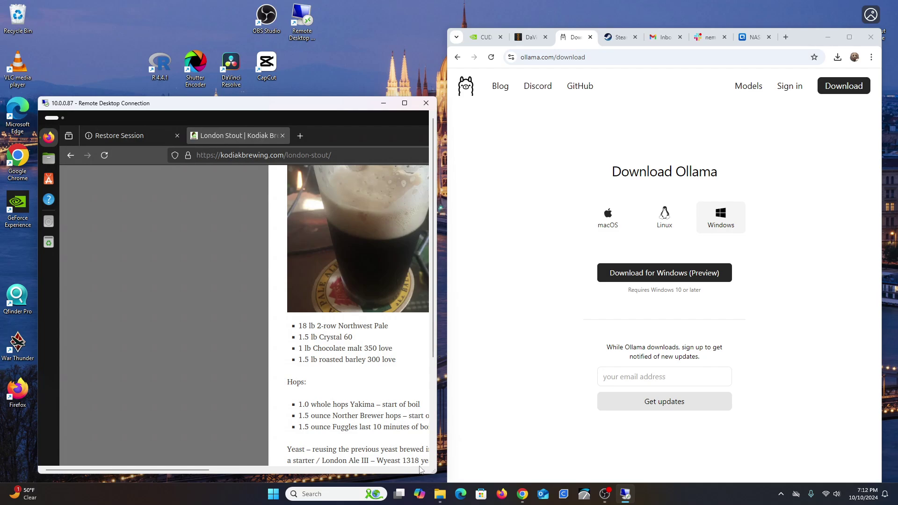
Ask Copilot for a great Hazy IPA recipe and scroll through its ingredients and brewing steps
{"action": "left_click", "coordinate": [420, 494]}
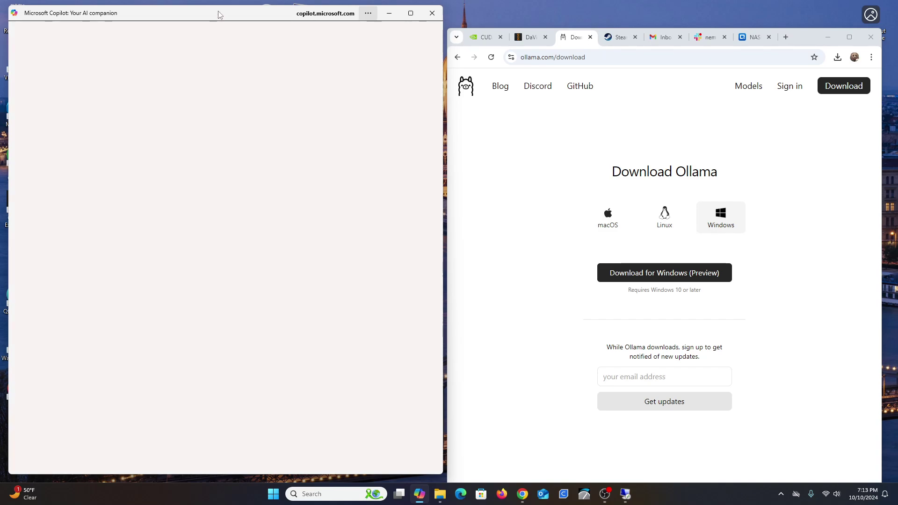
{"action": "left_click_drag", "start_coordinate": [221, 16], "coordinate": [346, 17]}
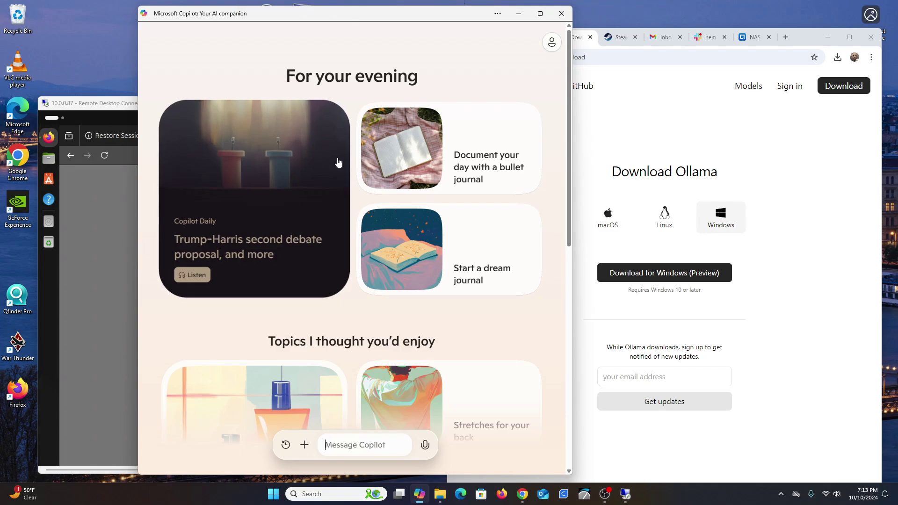
{"action": "left_click", "coordinate": [378, 445]}
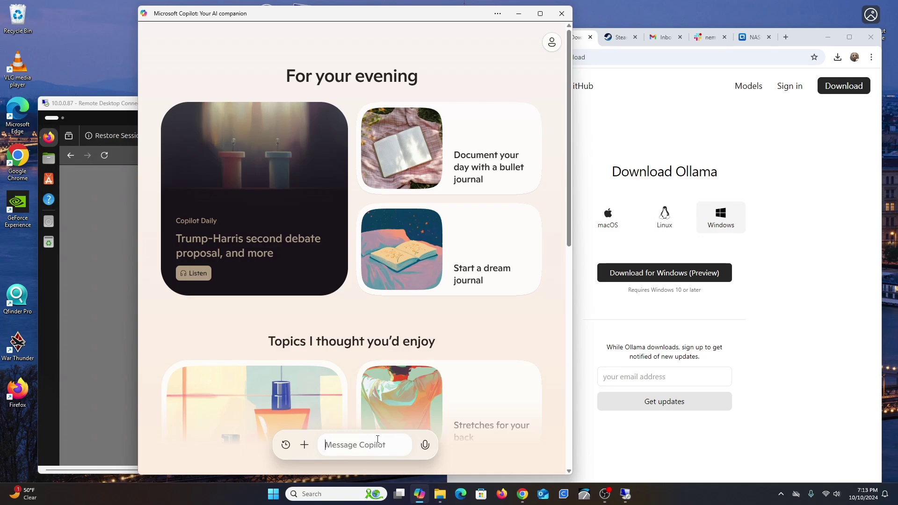
{"action": "type", "text": "show me "}
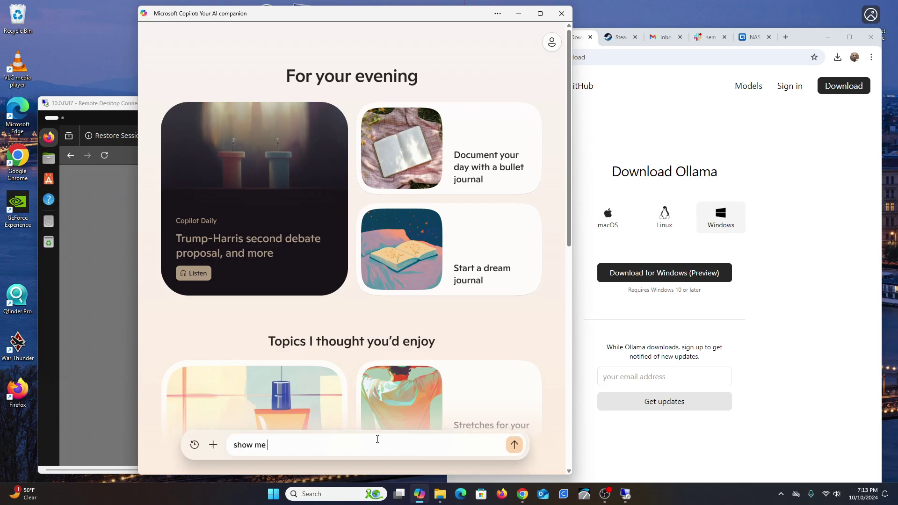
{"action": "type", "text": "a beer recipes of a grea "}
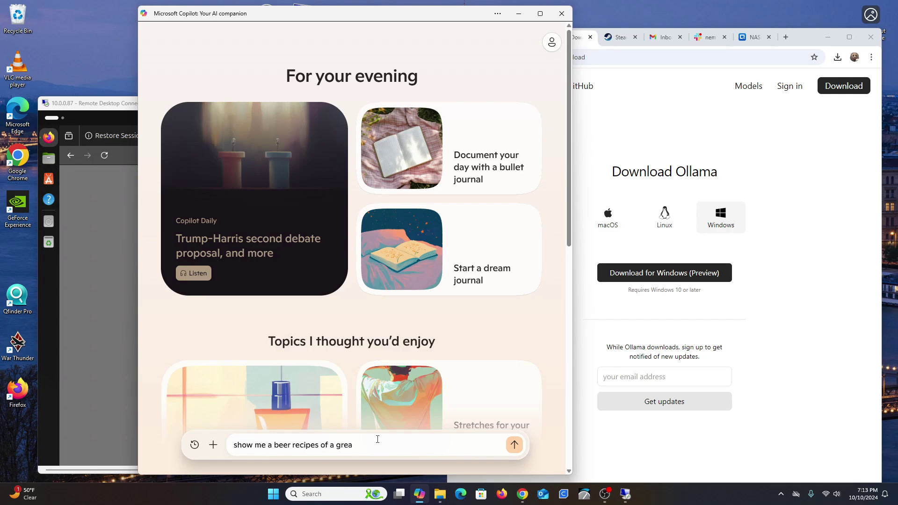
{"action": "type", "text": "t Hazy IPA"}
{"action": "key", "text": "Return"}
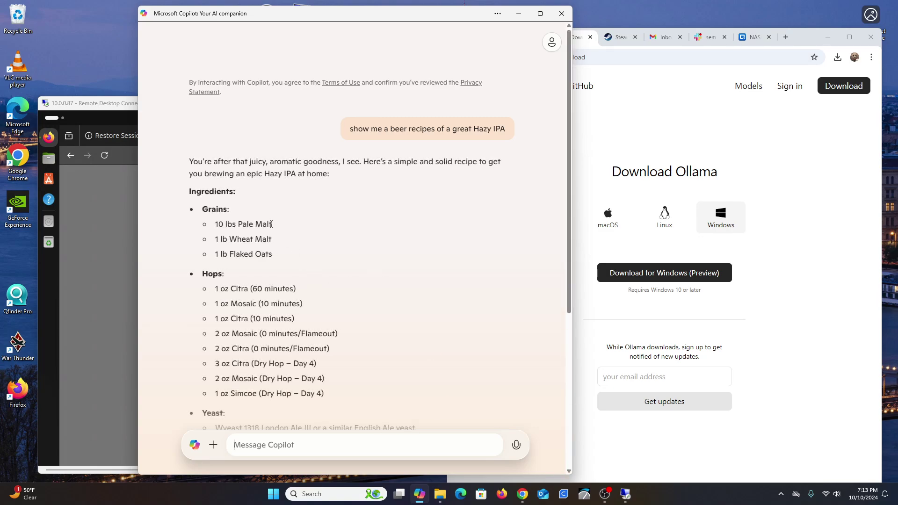
{"action": "scroll", "coordinate": [272, 224], "scroll_direction": "down", "scroll_amount": 1}
{"action": "scroll", "coordinate": [271, 224], "scroll_direction": "down", "scroll_amount": 3}
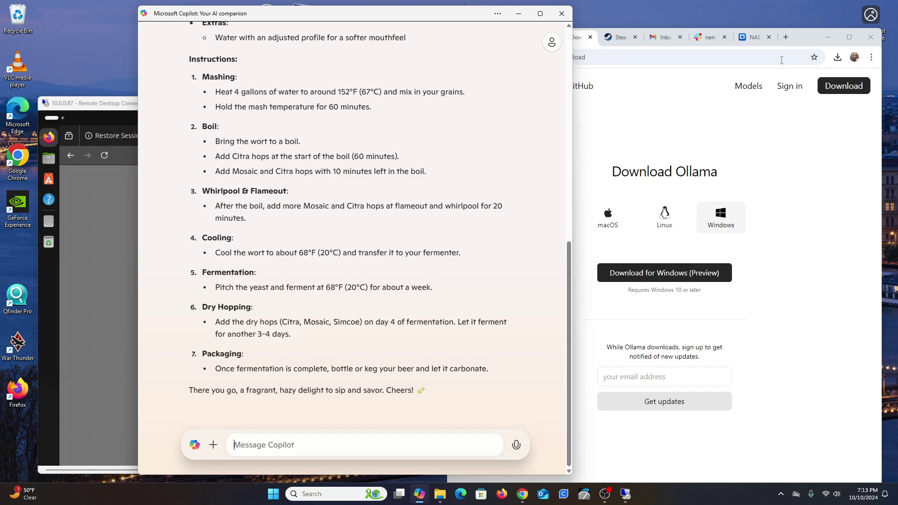
Search Google for 'chatgtp' from a new Chrome tab
{"action": "left_click", "coordinate": [786, 38]}
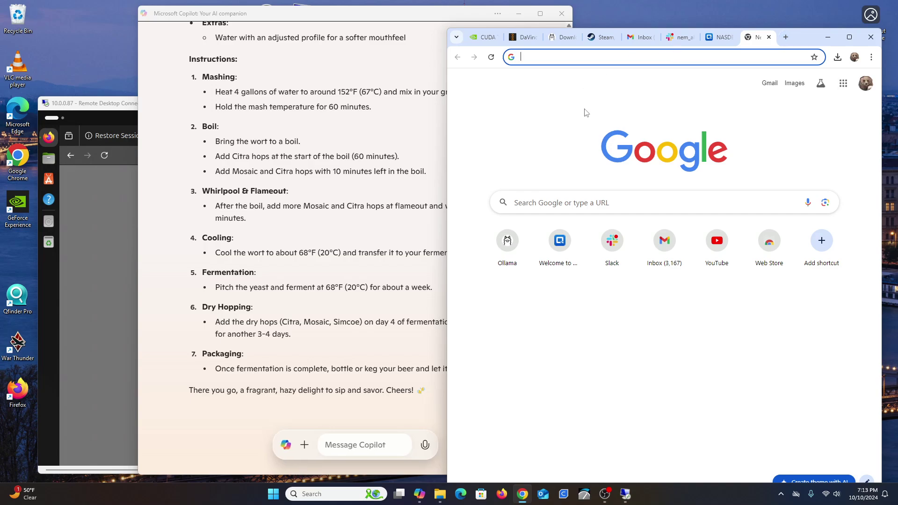
{"action": "left_click", "coordinate": [561, 199]}
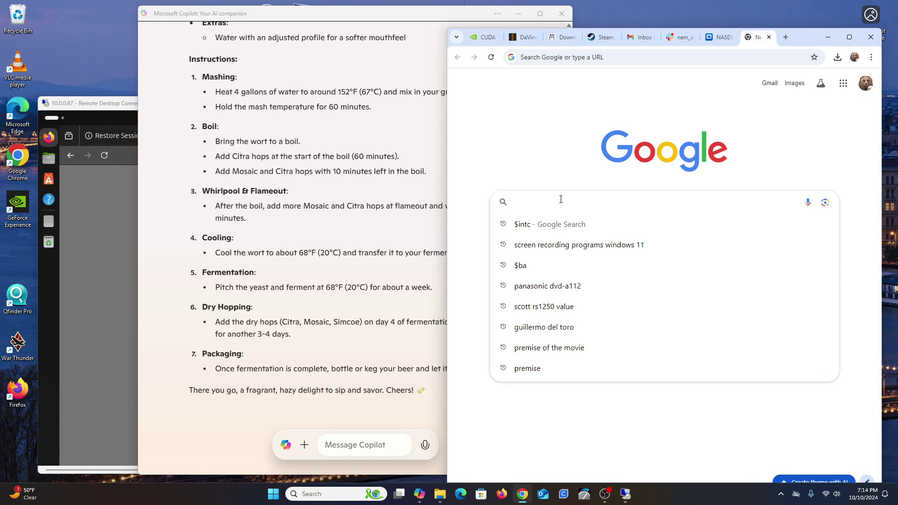
{"action": "left_click", "coordinate": [511, 170]}
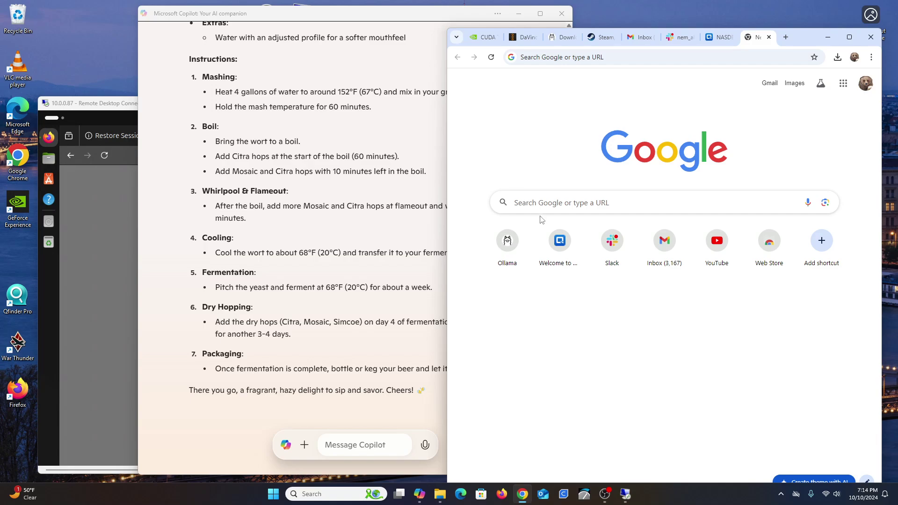
{"action": "mouse_move", "coordinate": [317, 417]}
{"action": "left_click", "coordinate": [546, 202]}
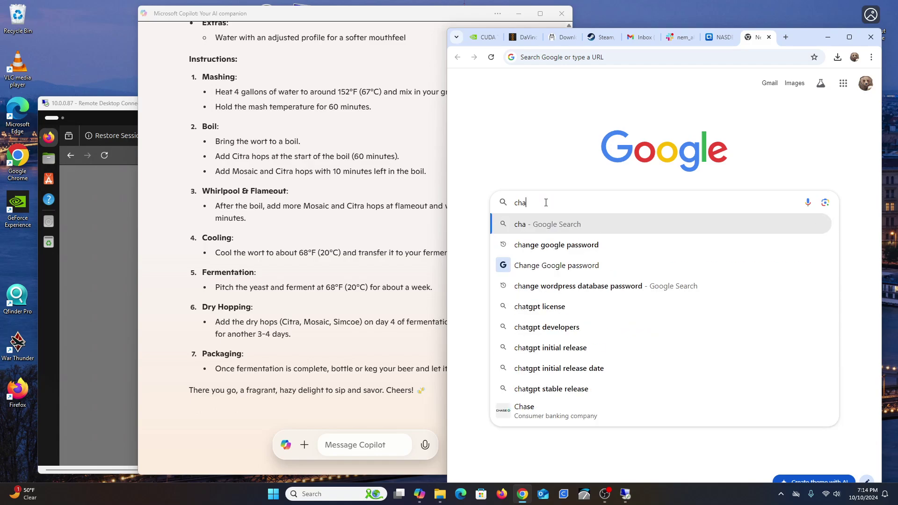
{"action": "type", "text": "gtp"}
{"action": "key", "text": "Return"}
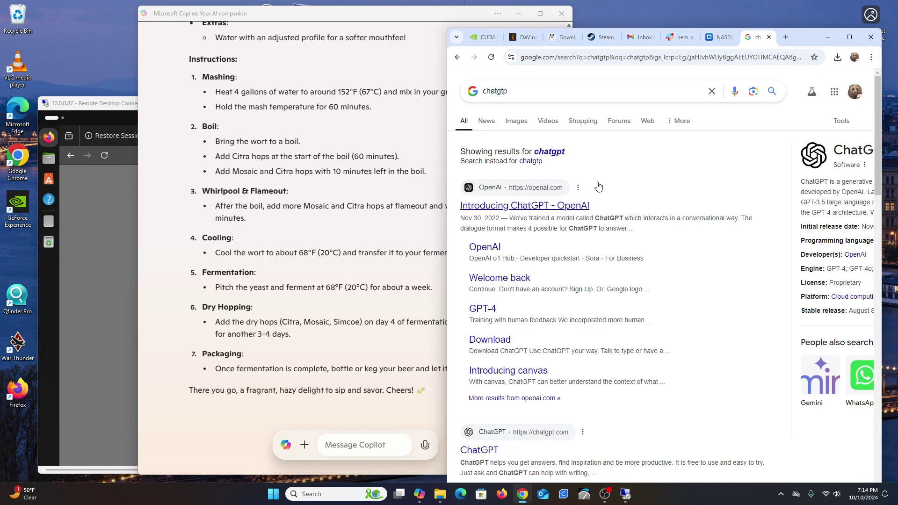
Open the 'Introducing ChatGPT - OpenAI' result, then return to the Download Ollama tab
{"action": "left_click", "coordinate": [553, 206]}
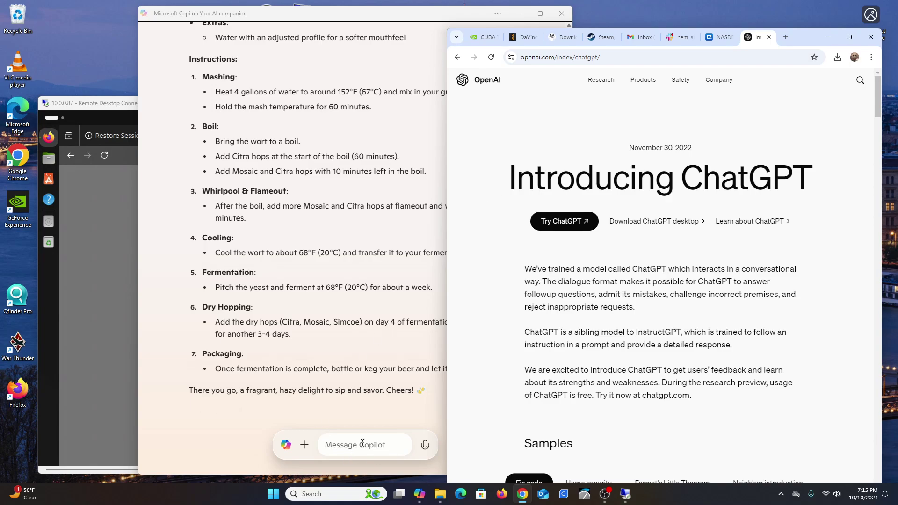
{"action": "left_click", "coordinate": [562, 42]}
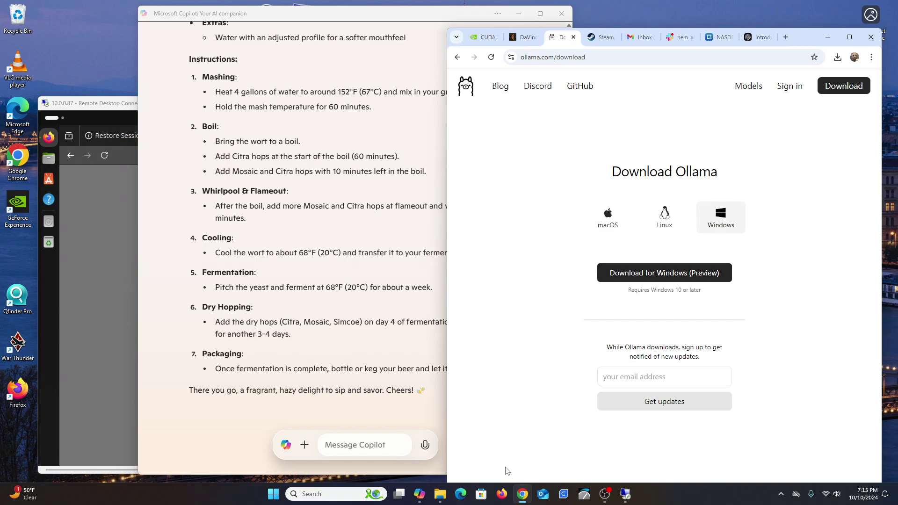
Launch Command Prompt via Windows search and run 'ollama help'
{"action": "left_click", "coordinate": [339, 493]}
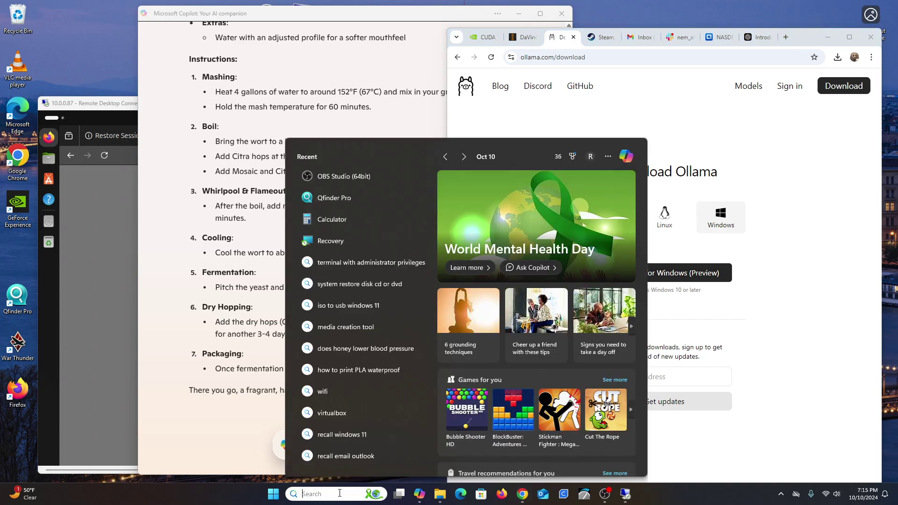
{"action": "type", "text": "cmd"}
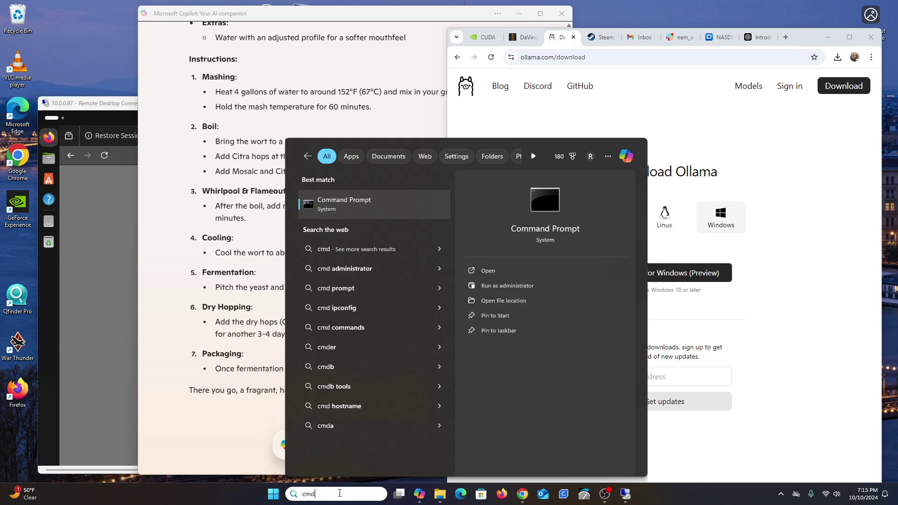
{"action": "key", "text": "Return"}
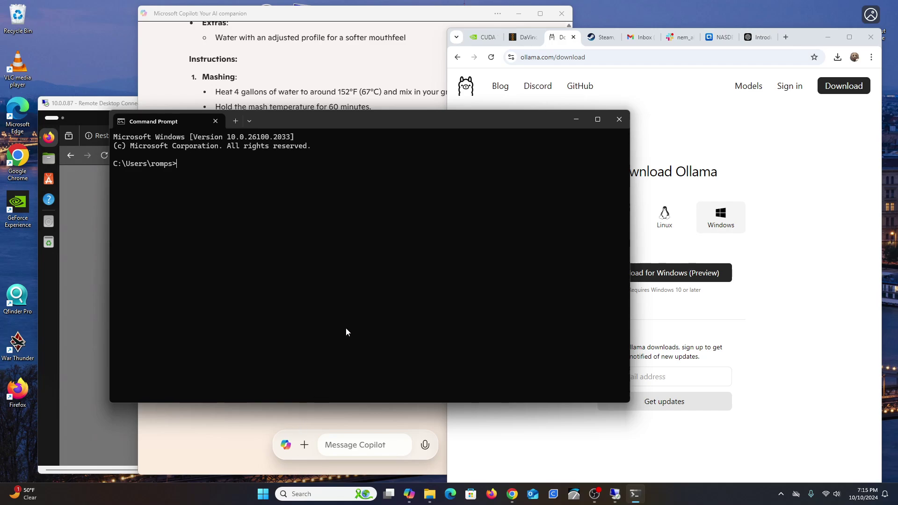
{"action": "left_click_drag", "start_coordinate": [378, 120], "coordinate": [510, 161]}
{"action": "type", "text": "oll"}
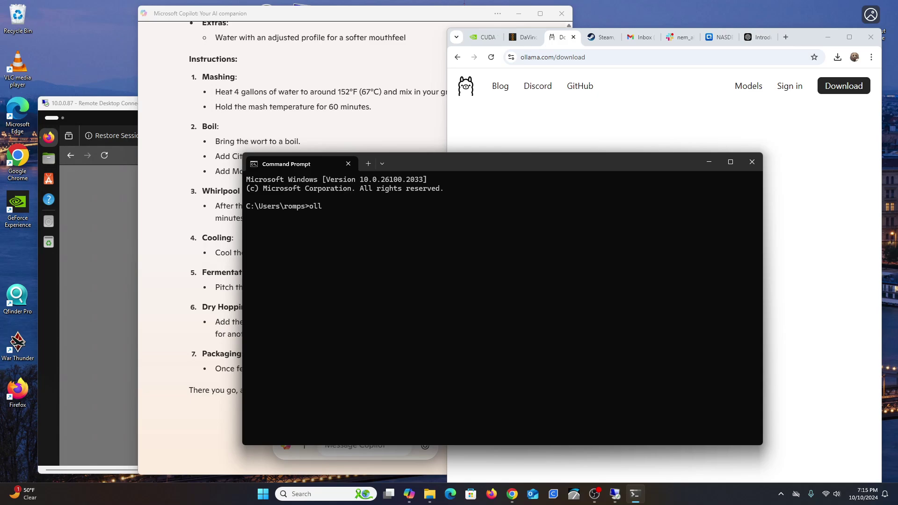
{"action": "type", "text": "ama help"}
{"action": "key", "text": "Return"}
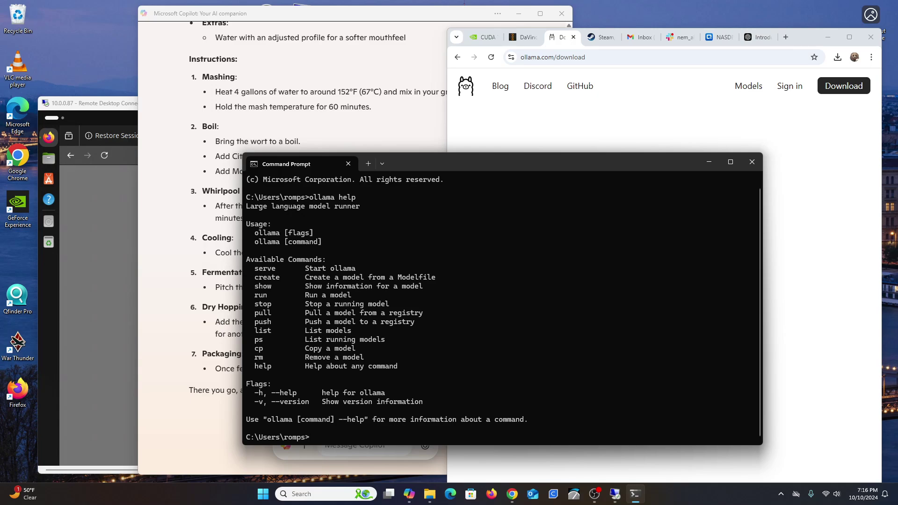
List installed models with 'ollama list' and begin typing 'ollama run llama'
{"action": "type", "text": "ollama list"}
{"action": "key", "text": "Return"}
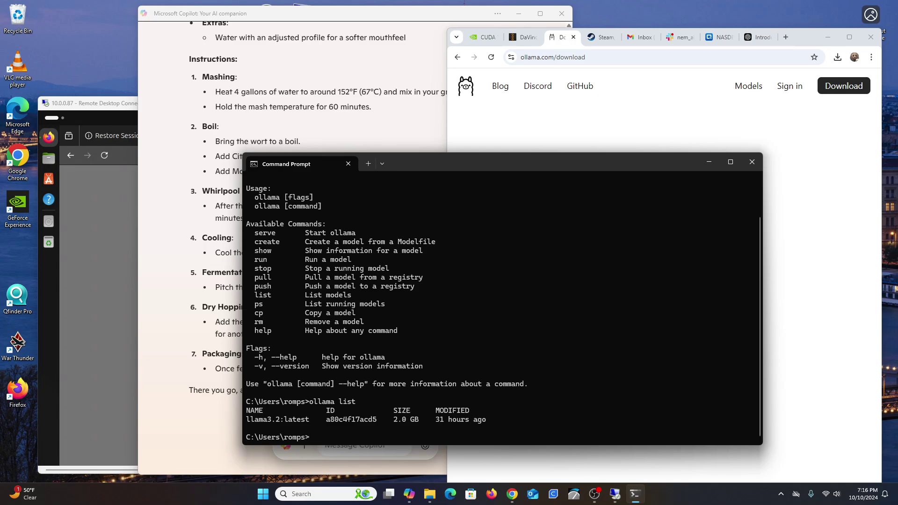
{"action": "type", "text": "ollama run"}
{"action": "type", "text": "llama"}
Run 'ollama run llama3.2:latest' to start a chat session, then reposition the terminal
{"action": "type", "text": "3.2:latest"}
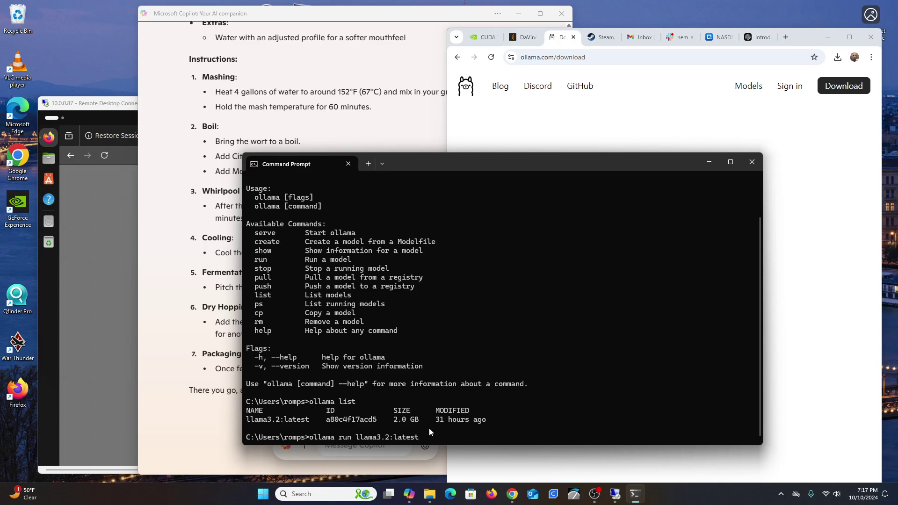
{"action": "key", "text": "Return"}
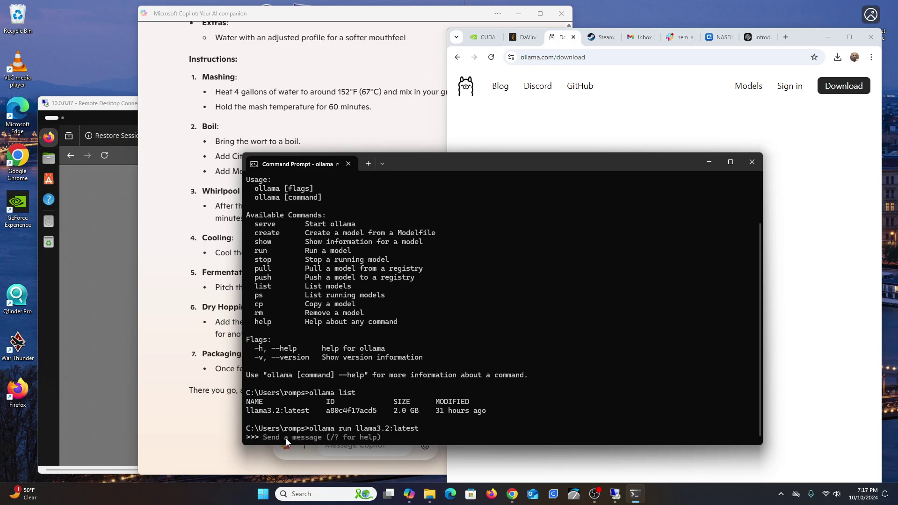
{"action": "left_click_drag", "start_coordinate": [414, 165], "coordinate": [413, 144]}
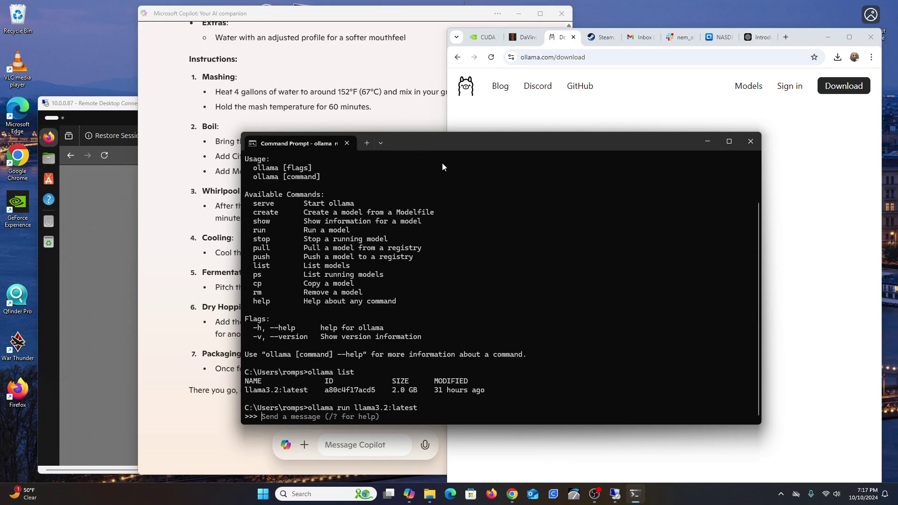
Close Copilot, minimize Chrome, and rearrange the terminal and widened Remote Desktop blog window
{"action": "left_click", "coordinate": [558, 14]}
{"action": "left_click", "coordinate": [828, 37]}
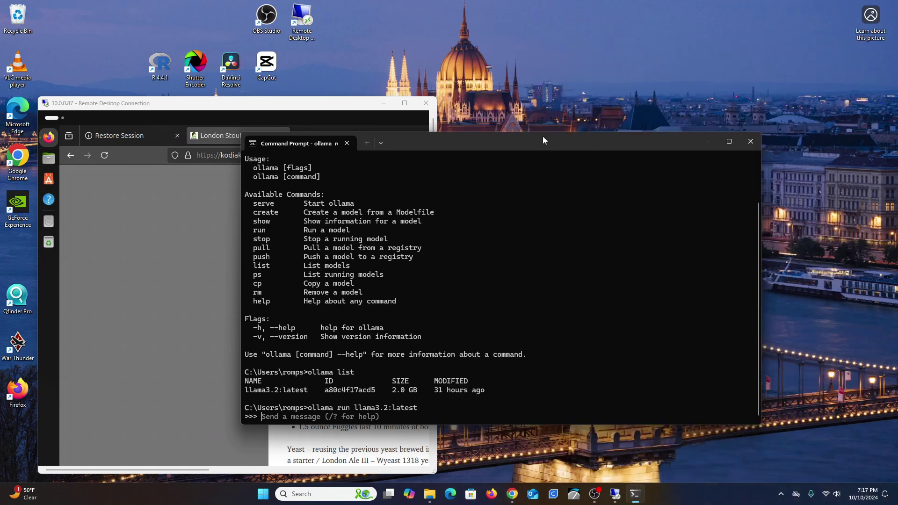
{"action": "left_click_drag", "start_coordinate": [535, 146], "coordinate": [623, 172]}
{"action": "left_click_drag", "start_coordinate": [332, 105], "coordinate": [306, 44]}
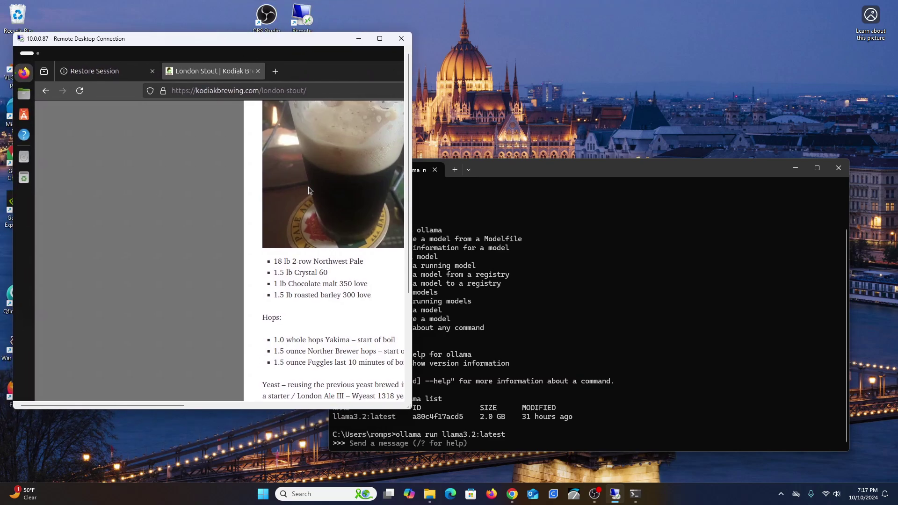
{"action": "scroll", "coordinate": [274, 250], "scroll_direction": "down", "scroll_amount": 5}
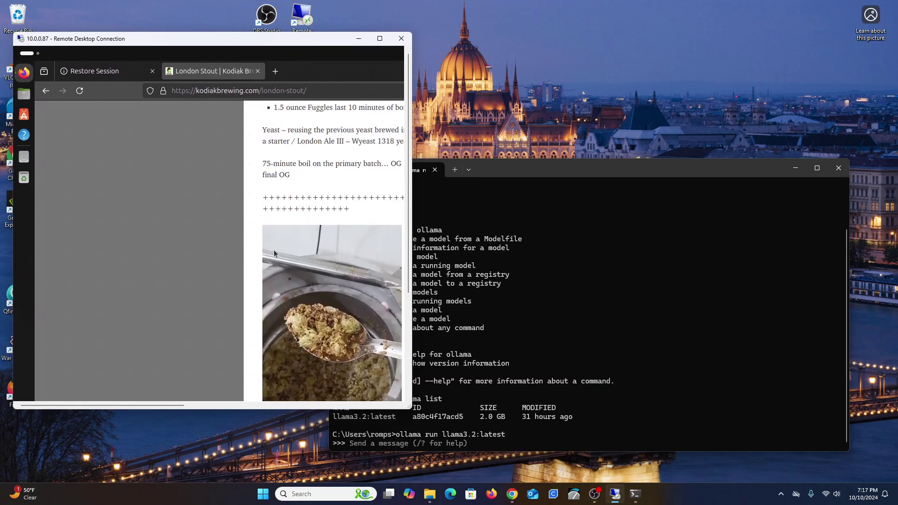
{"action": "scroll", "coordinate": [276, 254], "scroll_direction": "up", "scroll_amount": 5}
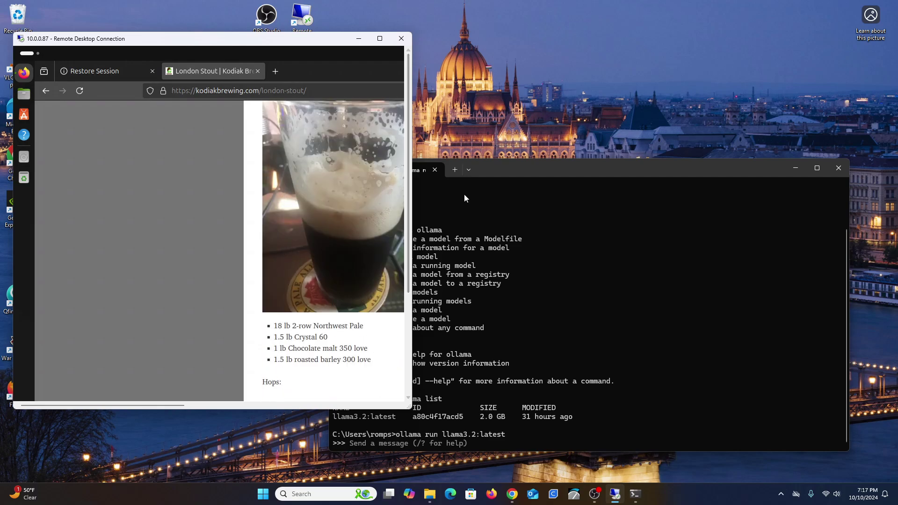
{"action": "left_click", "coordinate": [527, 168]}
{"action": "left_click_drag", "start_coordinate": [528, 171], "coordinate": [652, 104]}
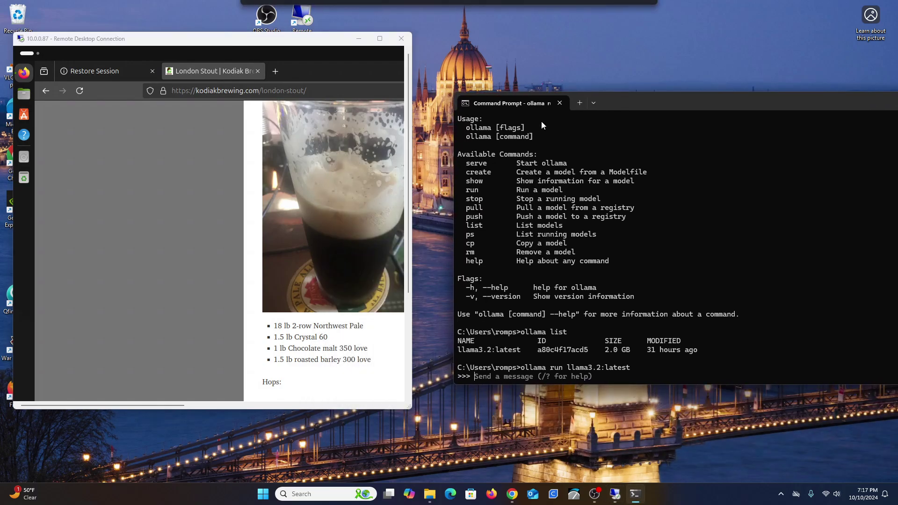
{"action": "left_click", "coordinate": [414, 185]}
{"action": "left_click_drag", "start_coordinate": [415, 186], "coordinate": [440, 185]}
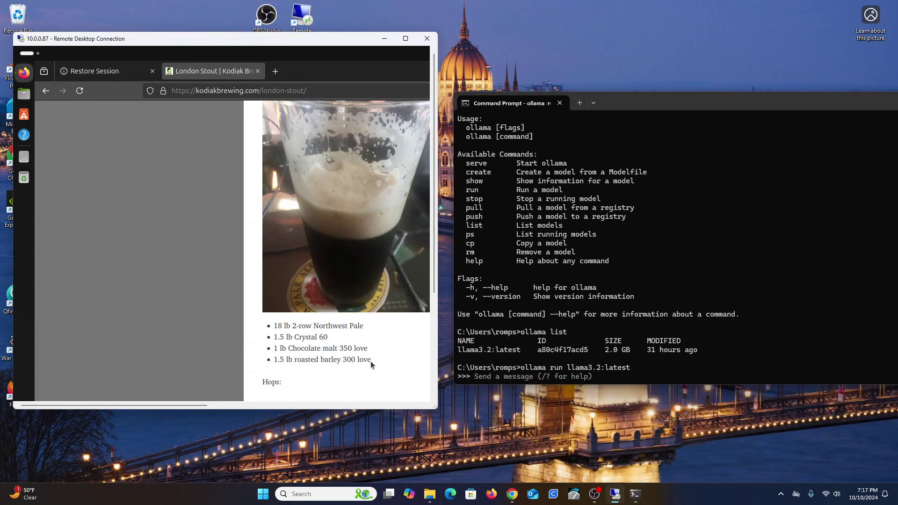
Copy the four London Stout grain ingredient lines from the blog
{"action": "left_click_drag", "start_coordinate": [372, 359], "coordinate": [274, 325]}
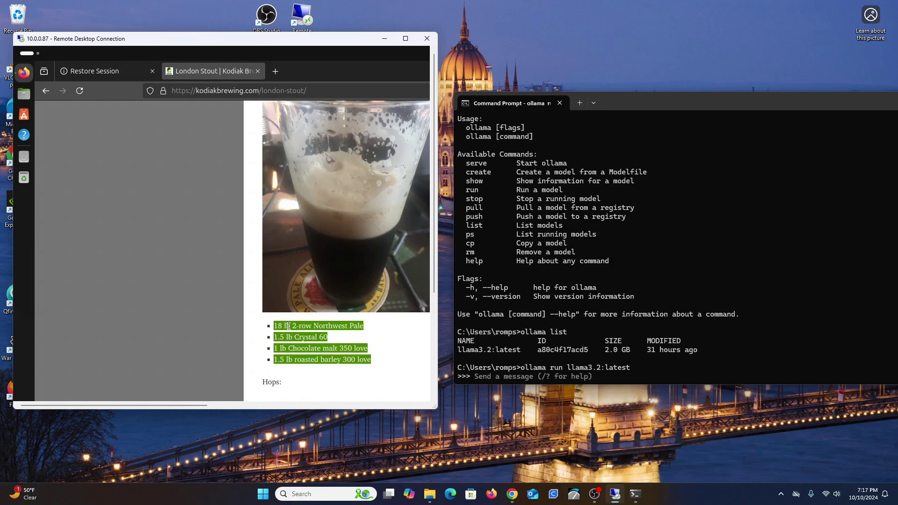
{"action": "right_click", "coordinate": [291, 328]}
{"action": "left_click", "coordinate": [328, 337]}
{"action": "left_click", "coordinate": [487, 377]}
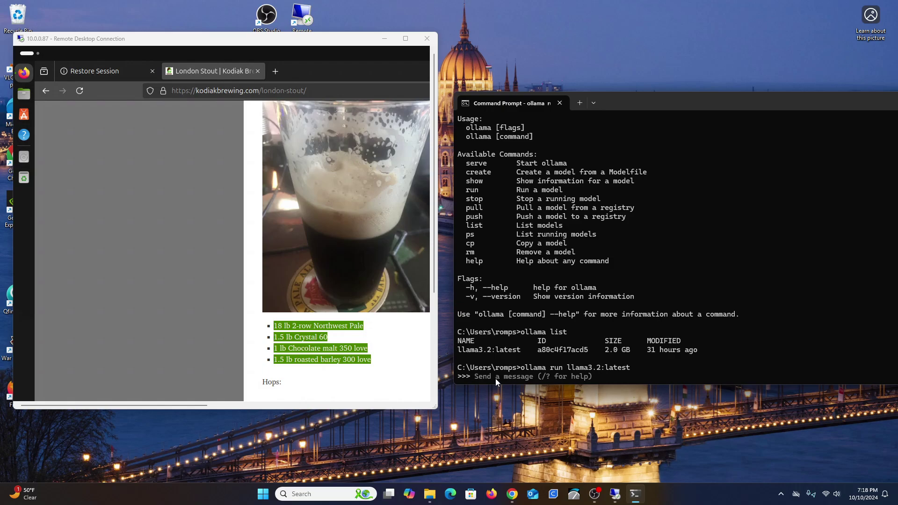
Ask llama3.2 to analyze the following stout ingredients and explain what each one does
{"action": "type", "text": "please analyze the following beer ingredienta for a stout"}
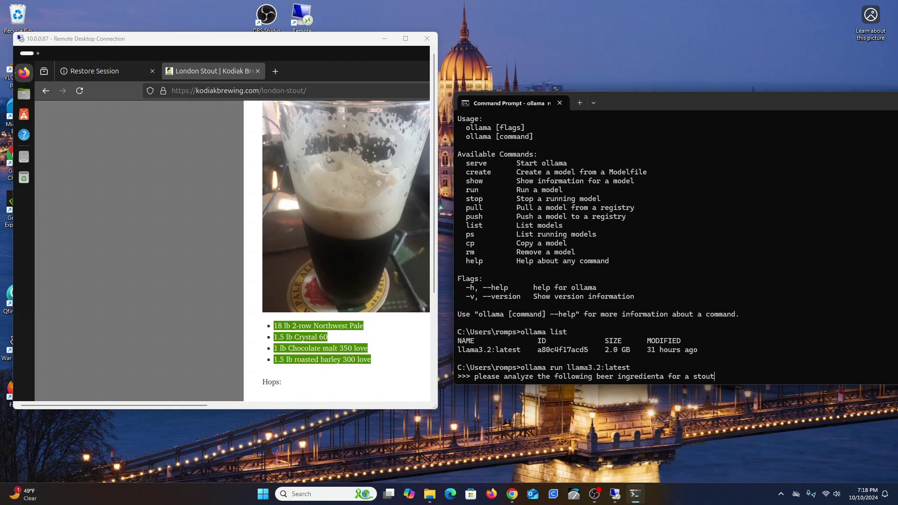
{"action": "type", "text": " and explain what each one does"}
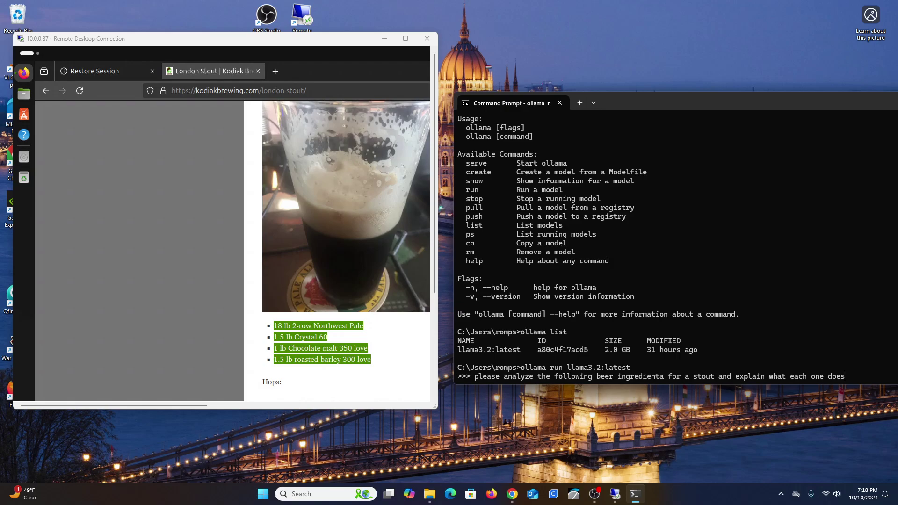
{"action": "type", "text": ", once I past"}
{"action": "left_click_drag", "start_coordinate": [627, 101], "coordinate": [576, 64]}
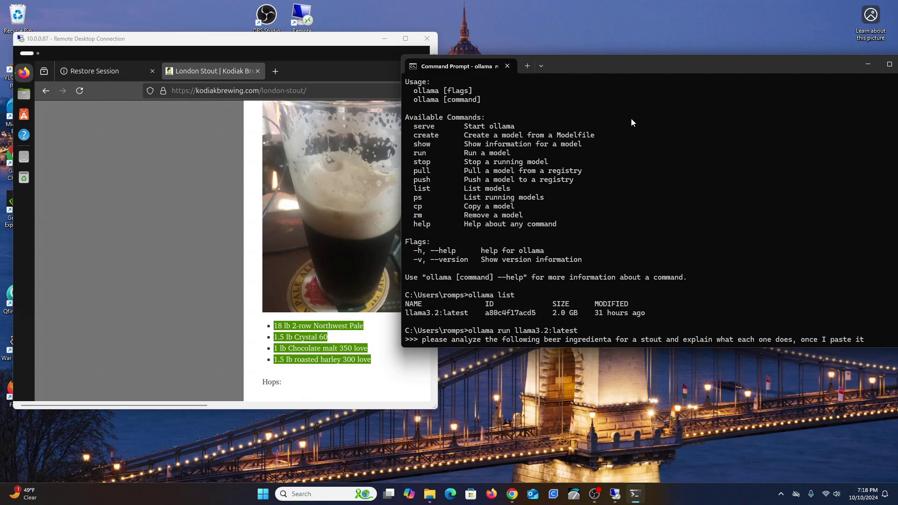
{"action": "key", "text": "Return"}
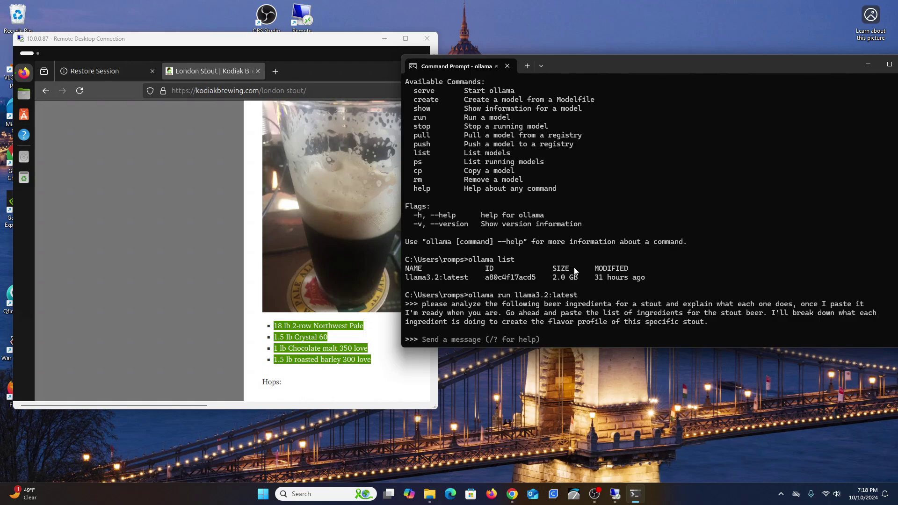
Copy the grain list again and paste it into the llama3.2 chat
{"action": "right_click", "coordinate": [317, 350]}
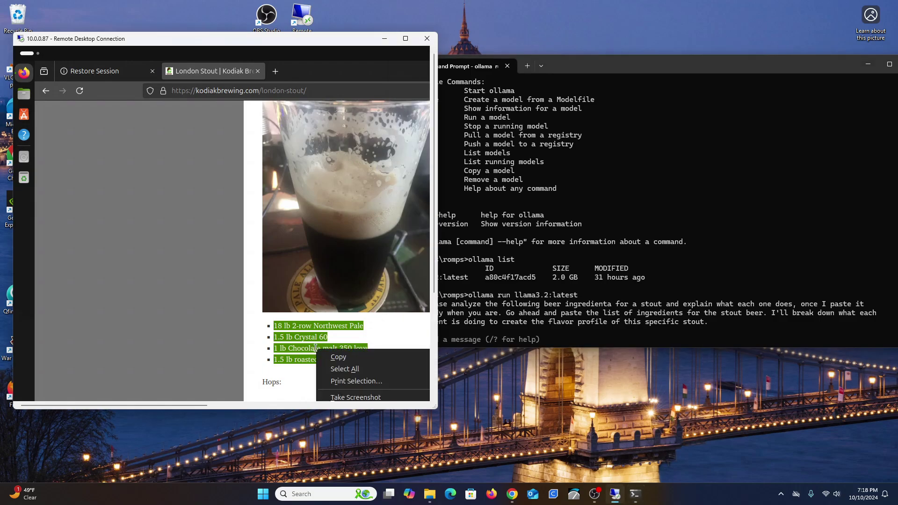
{"action": "left_click", "coordinate": [360, 359]}
{"action": "left_click", "coordinate": [467, 336]}
{"action": "key", "text": "ctrl+v"}
{"action": "key", "text": "Return"}
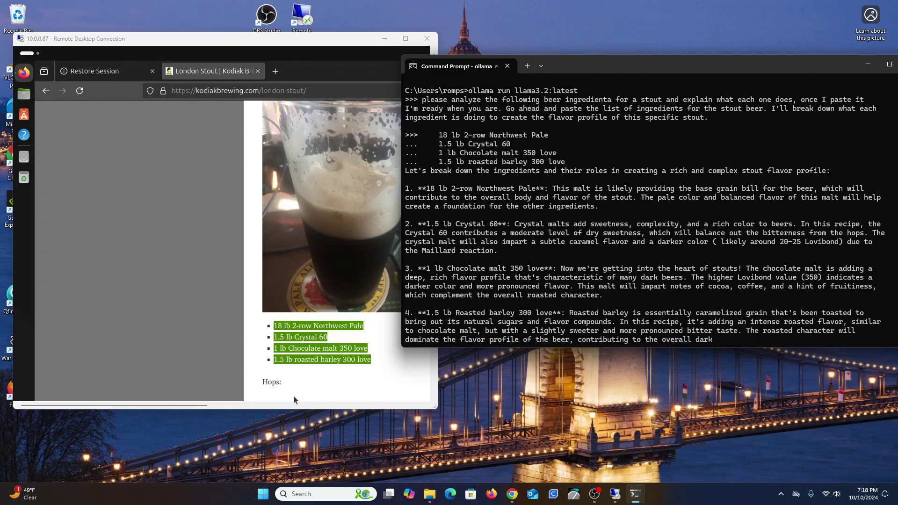
Scroll down the London Stout blog page in the Remote Desktop browser
{"action": "left_click", "coordinate": [230, 348]}
{"action": "scroll", "coordinate": [301, 313], "scroll_direction": "down", "scroll_amount": 5}
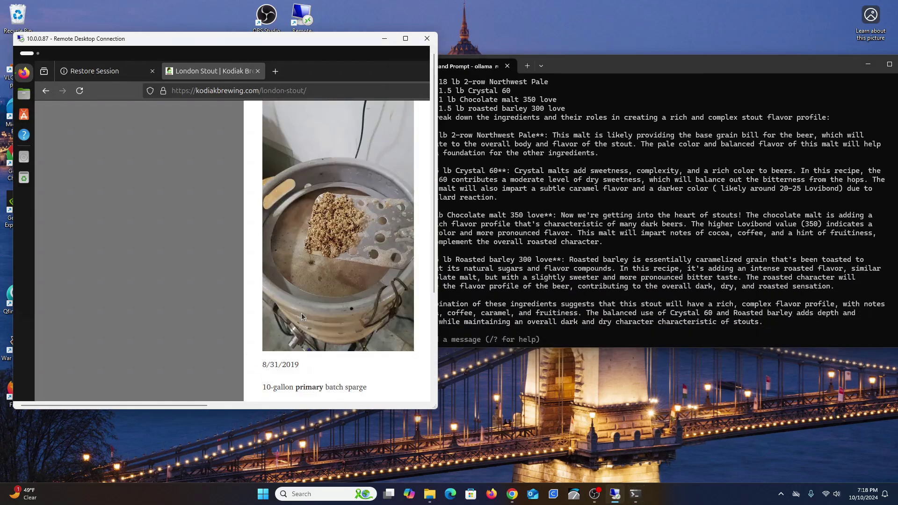
{"action": "scroll", "coordinate": [262, 349], "scroll_direction": "down", "scroll_amount": 4}
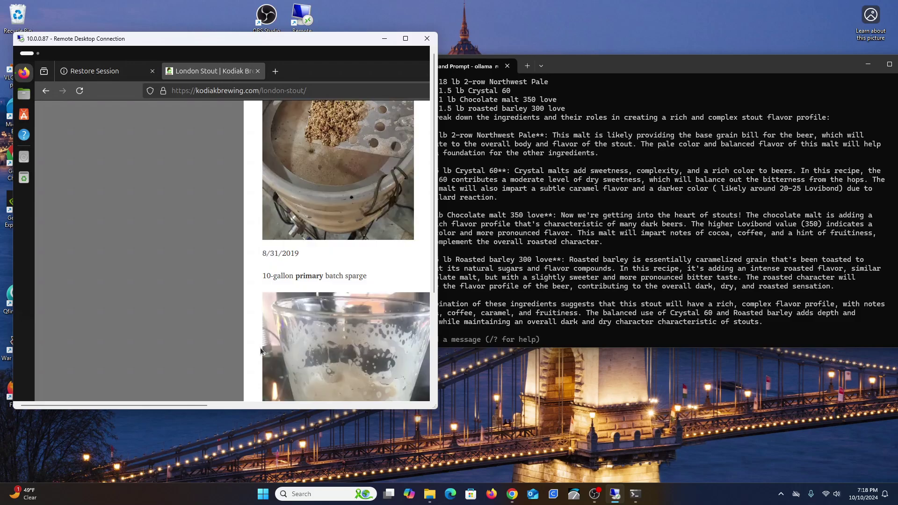
{"action": "scroll", "coordinate": [324, 331], "scroll_direction": "down", "scroll_amount": 5}
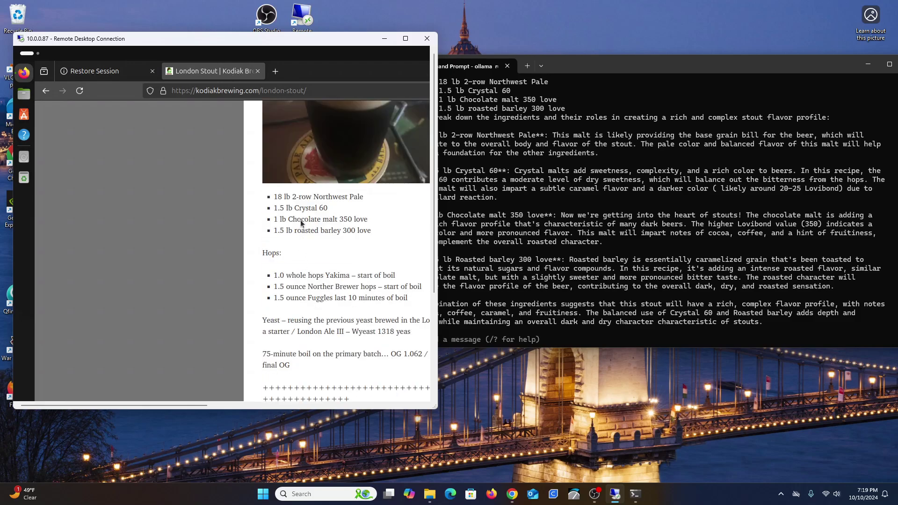
Bring Command Prompt to the front to show llama3.2's full stout ingredient analysis
{"action": "left_click", "coordinate": [550, 306]}
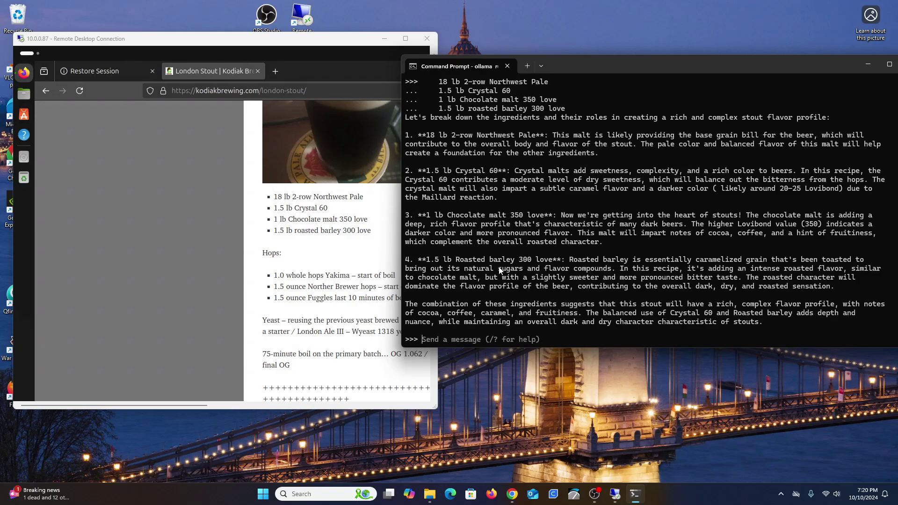
Ask llama3.2 for grain quantities for a 5 gallon batch and read the revised grain bill
{"action": "type", "text": "please recommend the quantities f"}
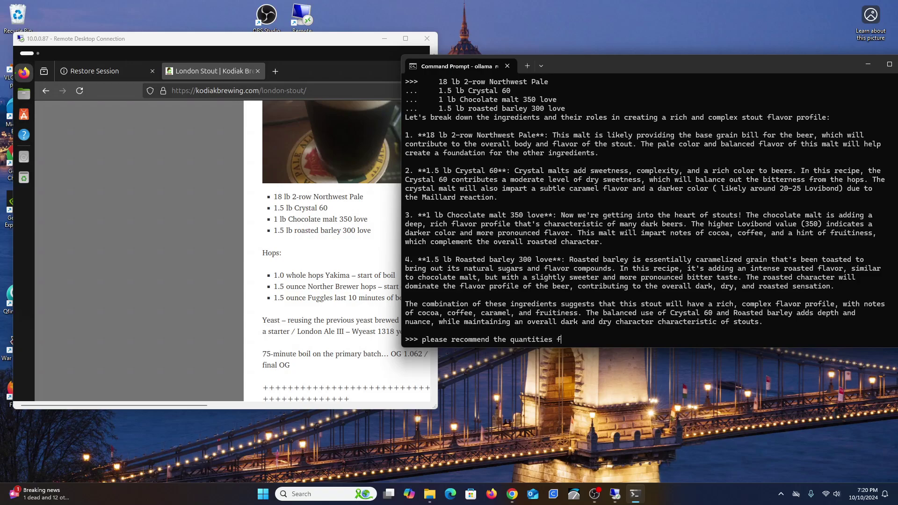
{"action": "type", "text": "or the grain"}
{"action": "type", "text": "s "}
{"action": "type", "text": "pas"}
{"action": "type", "text": "ted"}
{"action": "key", "text": "BackSpace"}
{"action": "key", "text": "BackSpace"}
{"action": "key", "text": "BackSpace"}
{"action": "key", "text": "BackSpace"}
{"action": "key", "text": "BackSpace"}
{"action": "key", "text": "BackSpace"}
{"action": "type", "text": "referenced for a 5"}
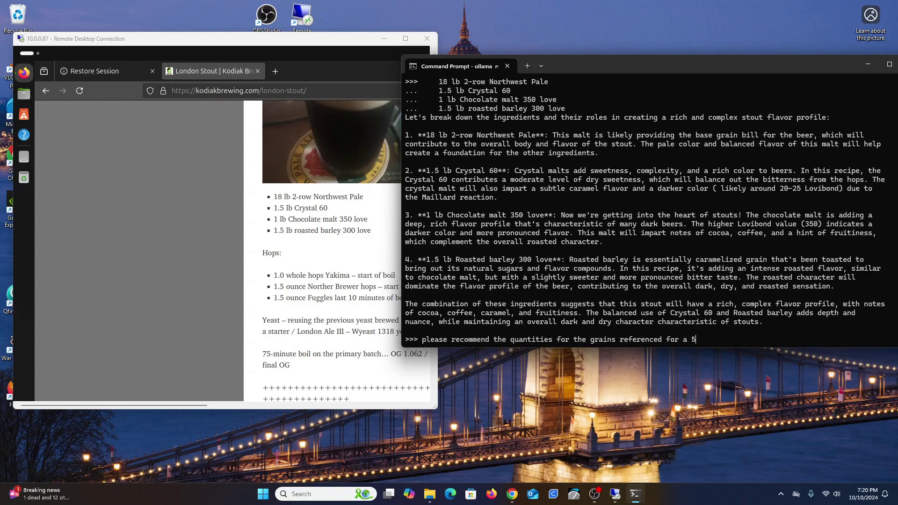
{"action": "type", "text": " gallon batch"}
{"action": "key", "text": "Return"}
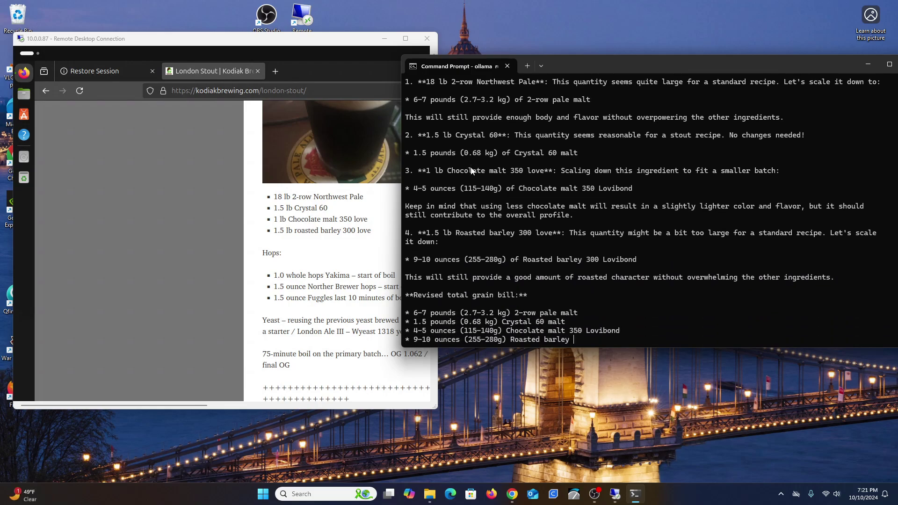
{"action": "scroll", "coordinate": [486, 257], "scroll_direction": "up", "scroll_amount": 4}
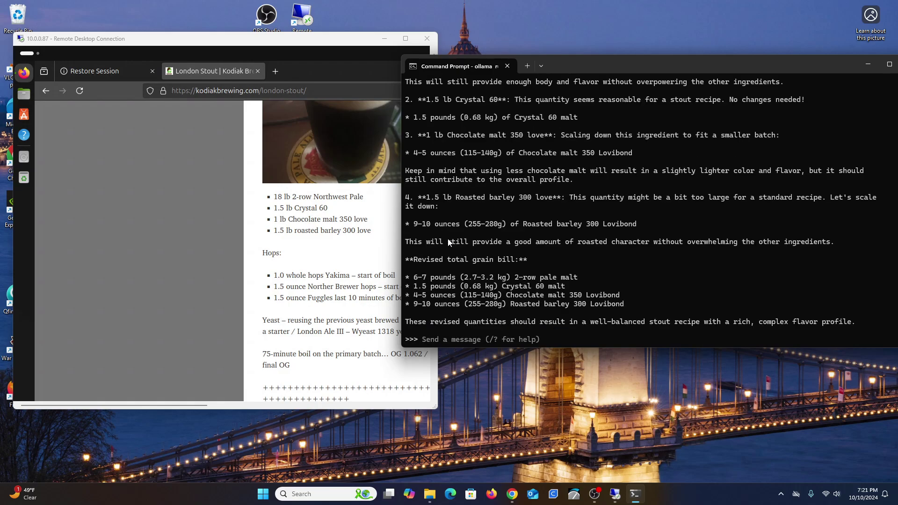
Ask llama3.2 for the stout's estimated ABV and read its answer of roughly 9.6–10.4%
{"action": "type", "text": "what is the estimate"}
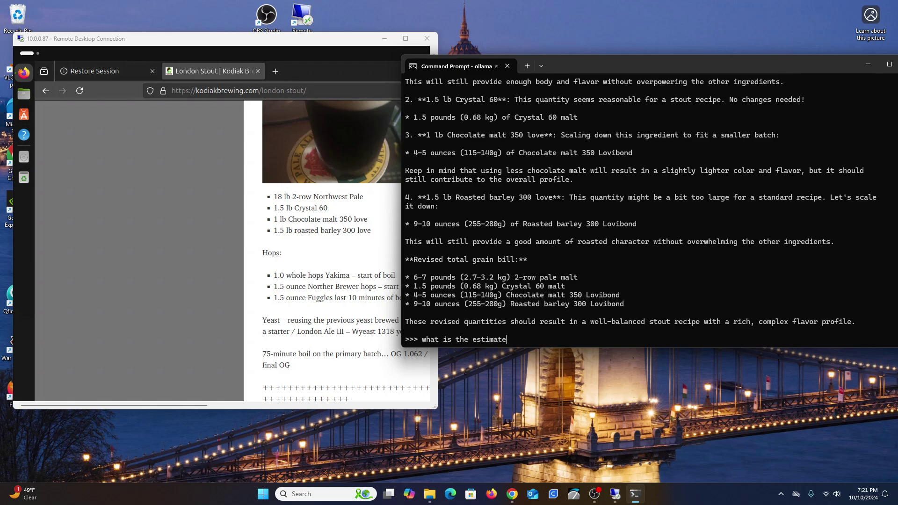
{"action": "type", "text": "d ABV for a gallon batch based on t"}
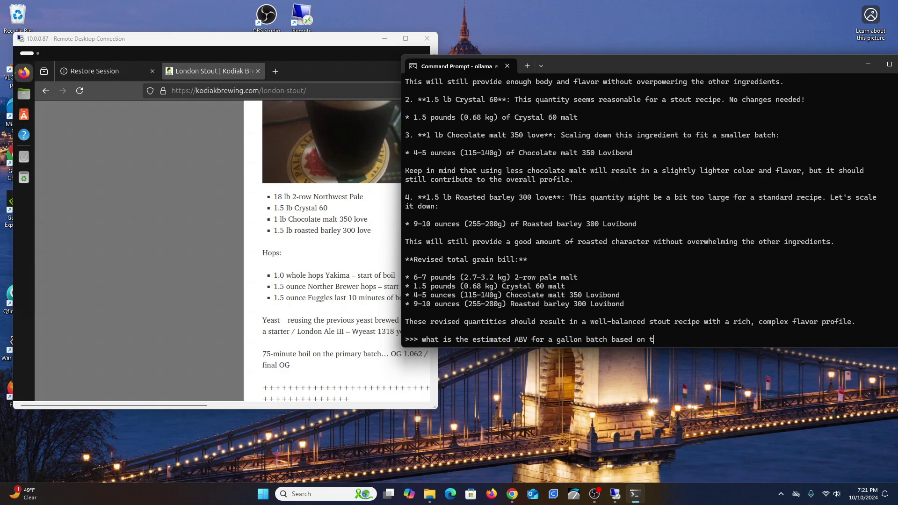
{"action": "type", "text": "he ingredients posted ?"}
{"action": "key", "text": "Return"}
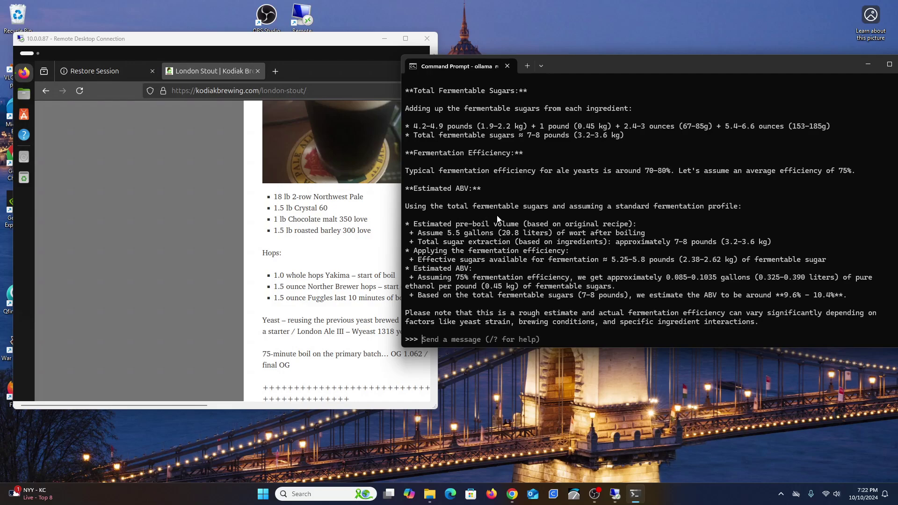
{"action": "scroll", "coordinate": [498, 219], "scroll_direction": "up", "scroll_amount": 9}
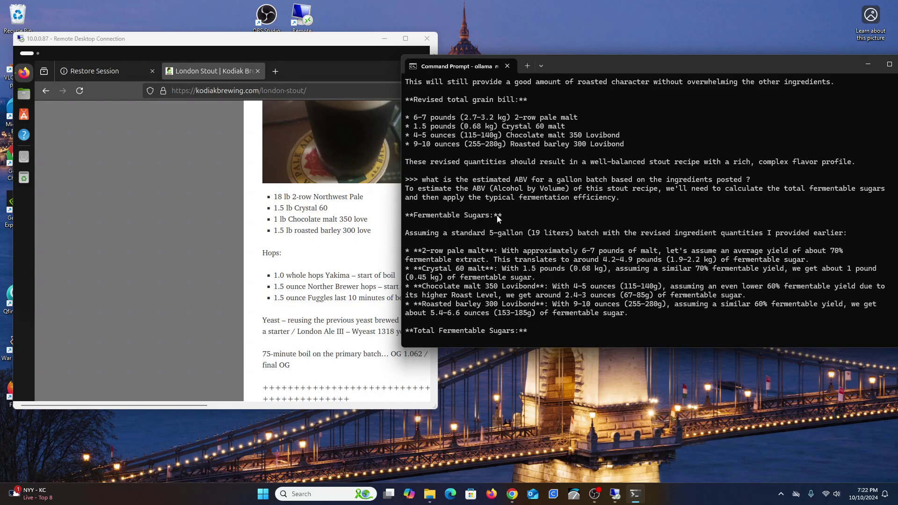
{"action": "scroll", "coordinate": [497, 218], "scroll_direction": "down", "scroll_amount": 3}
{"action": "scroll", "coordinate": [497, 219], "scroll_direction": "down", "scroll_amount": 6}
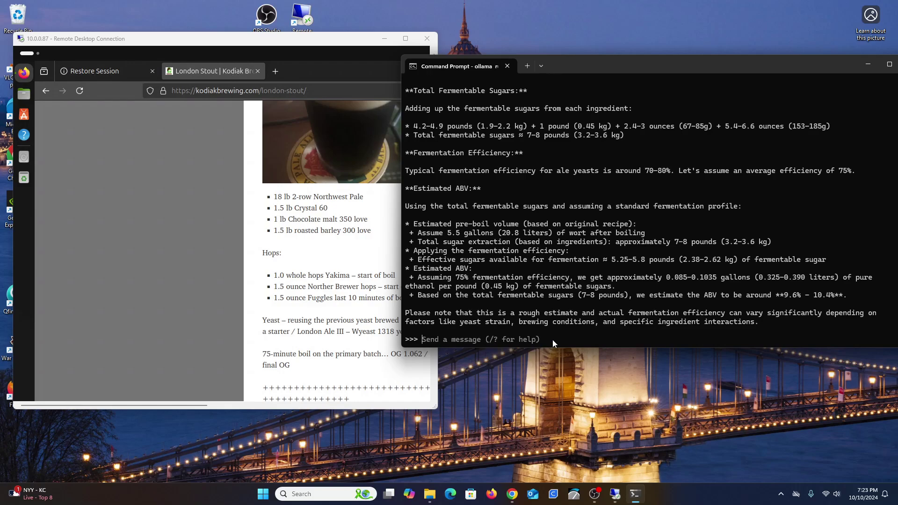
Run /? and /show to list the available commands and model-information options
{"action": "type", "text": "/?"}
{"action": "key", "text": "Return"}
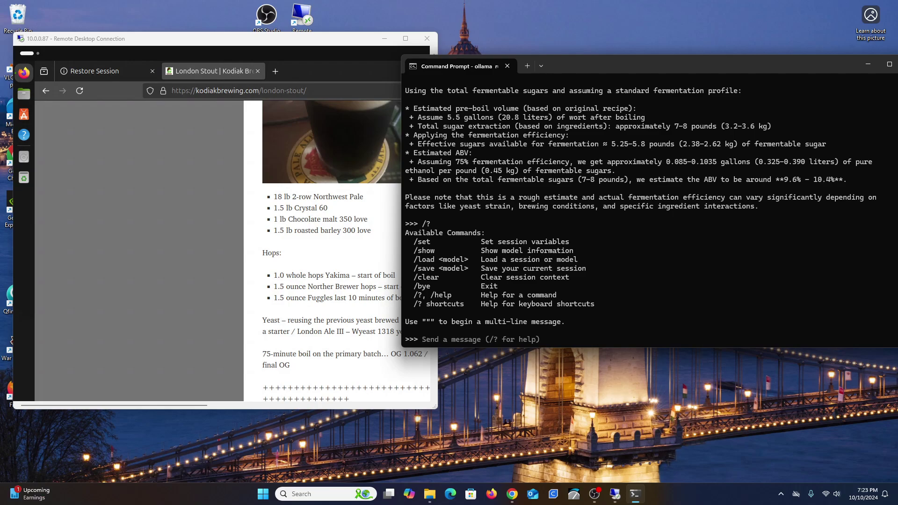
{"action": "type", "text": "/show"}
{"action": "key", "text": "Return"}
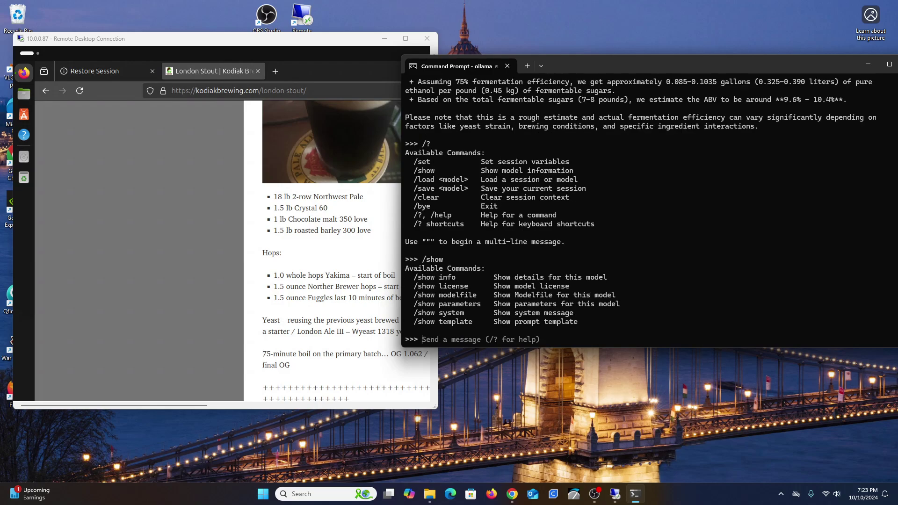
Try /show llama3.2:latest, then end the Ollama chat with /bye
{"action": "type", "text": "/show "}
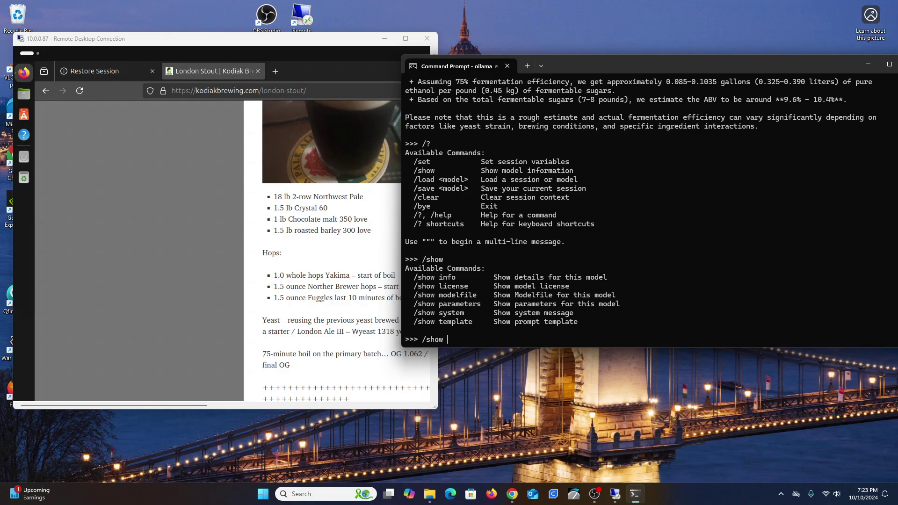
{"action": "type", "text": "llama3.2:latest"}
{"action": "key", "text": "Return"}
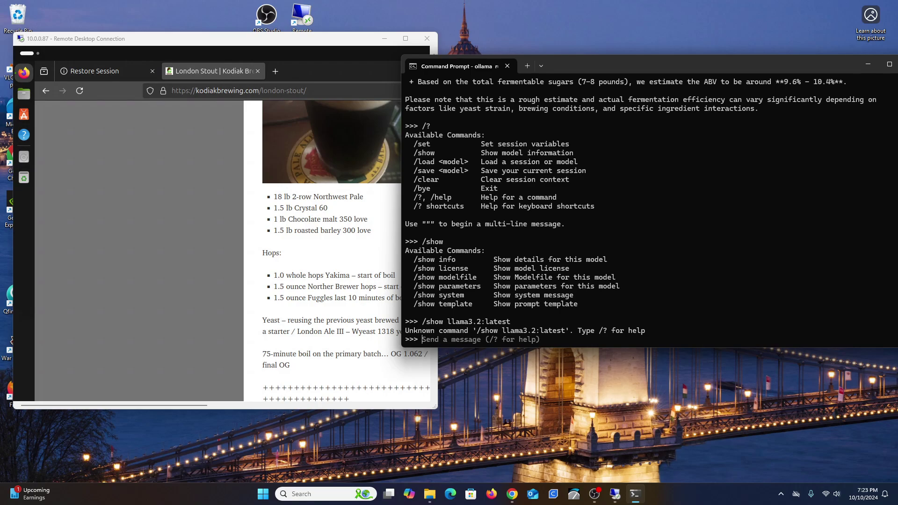
{"action": "type", "text": "/bye"}
{"action": "key", "text": "Return"}
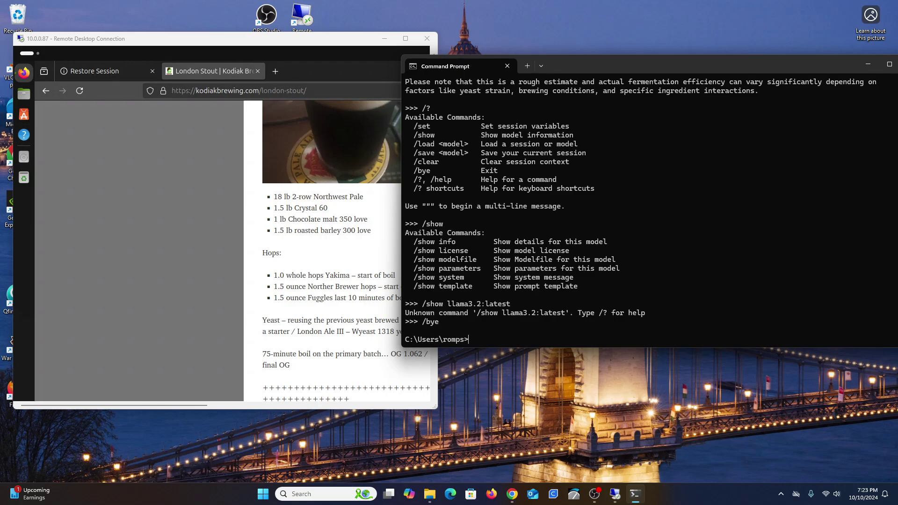
Open the ollama.com Models library in Chrome and move the Command Prompt to the left beside it
{"action": "left_click", "coordinate": [512, 494]}
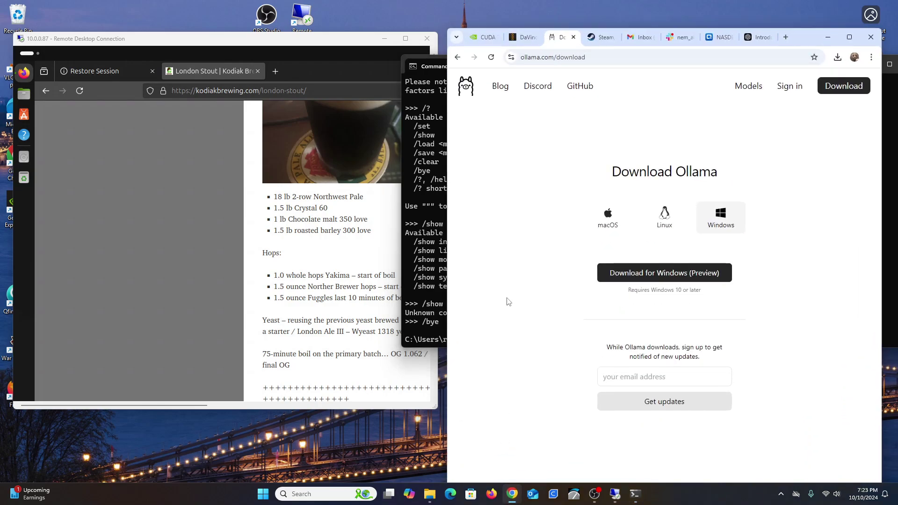
{"action": "left_click", "coordinate": [753, 89]}
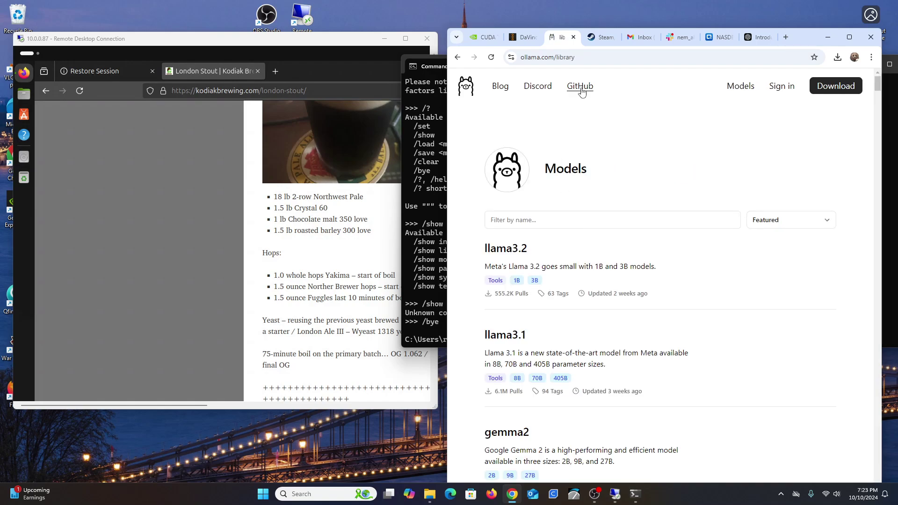
{"action": "left_click_drag", "start_coordinate": [795, 32], "coordinate": [847, 17]}
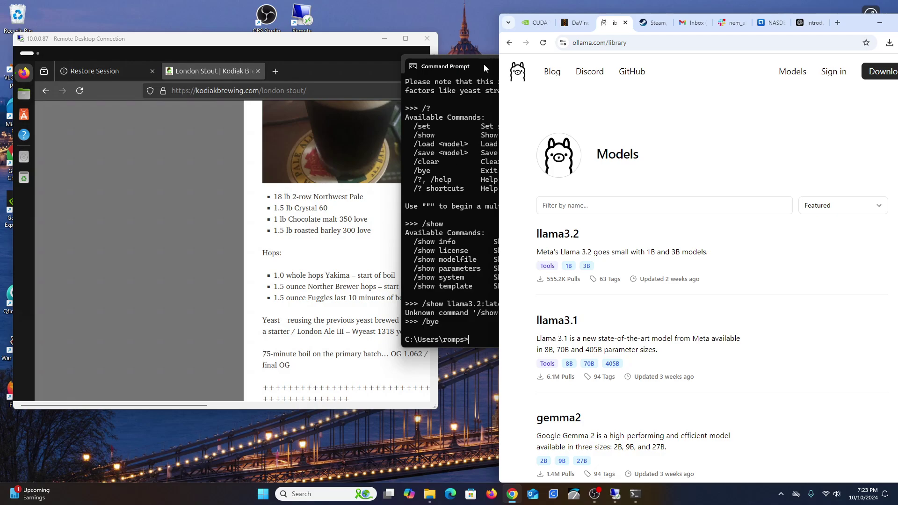
{"action": "left_click_drag", "start_coordinate": [486, 65], "coordinate": [549, 66]}
{"action": "left_click_drag", "start_coordinate": [615, 73], "coordinate": [231, 67]}
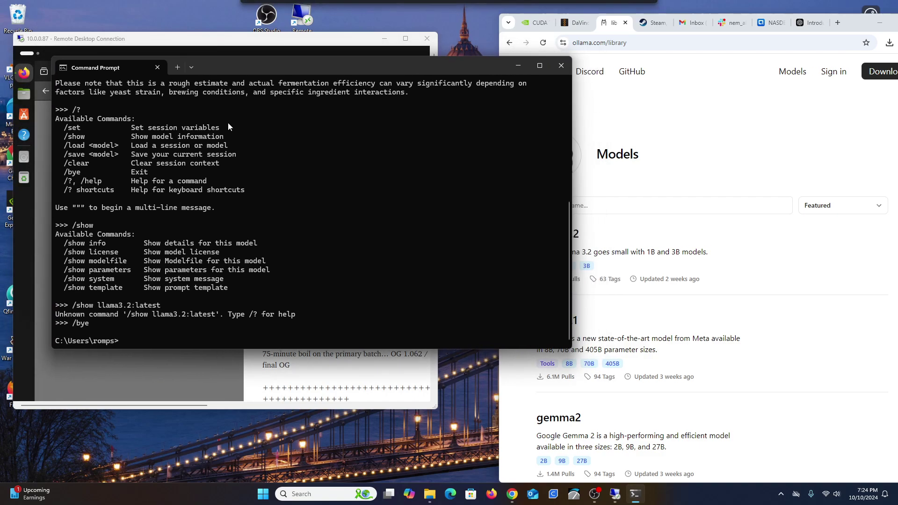
Bring the Models library forward and scroll down to llama3.1, gemma2 and qwen2.5
{"action": "left_click", "coordinate": [682, 125]}
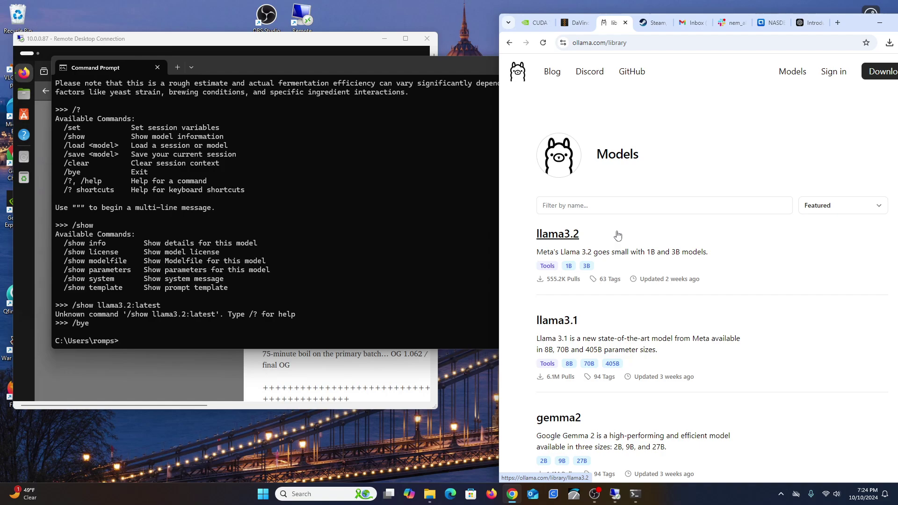
{"action": "scroll", "coordinate": [568, 241], "scroll_direction": "down", "scroll_amount": 2}
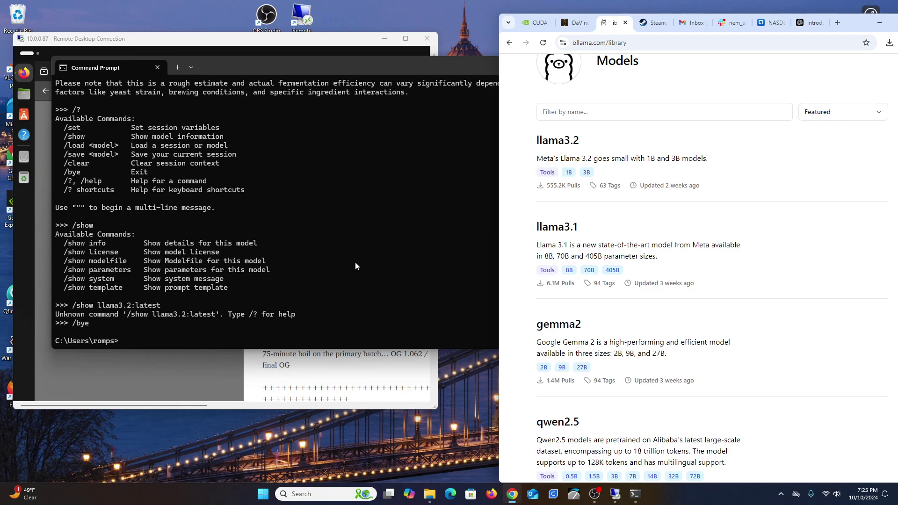
Bring the Ollama terminal in front of the browser, move it aside, and scroll to its bottom
{"action": "scroll", "coordinate": [345, 262], "scroll_direction": "up", "scroll_amount": 15}
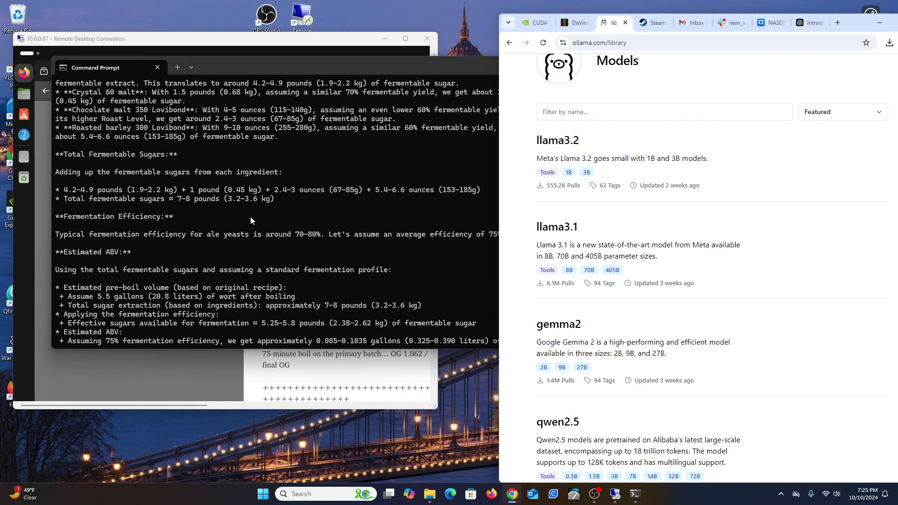
{"action": "scroll", "coordinate": [304, 263], "scroll_direction": "down", "scroll_amount": 2}
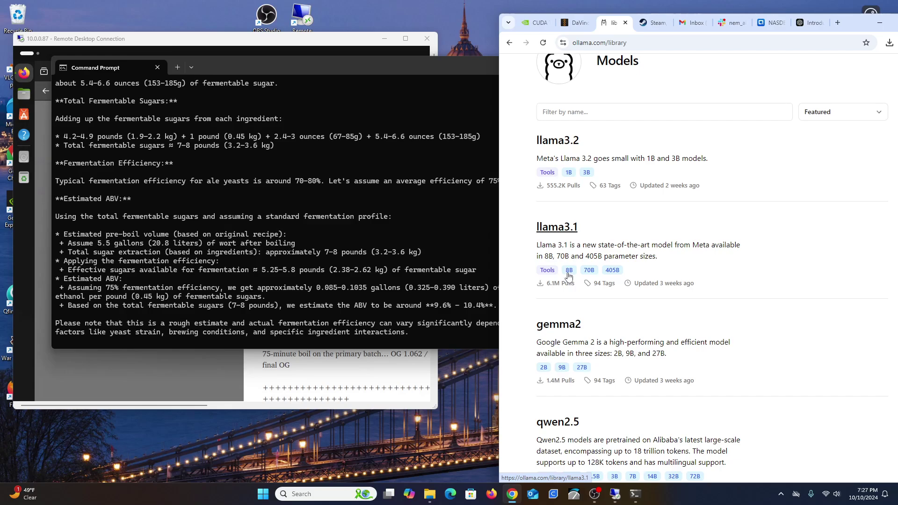
{"action": "left_click", "coordinate": [389, 64]}
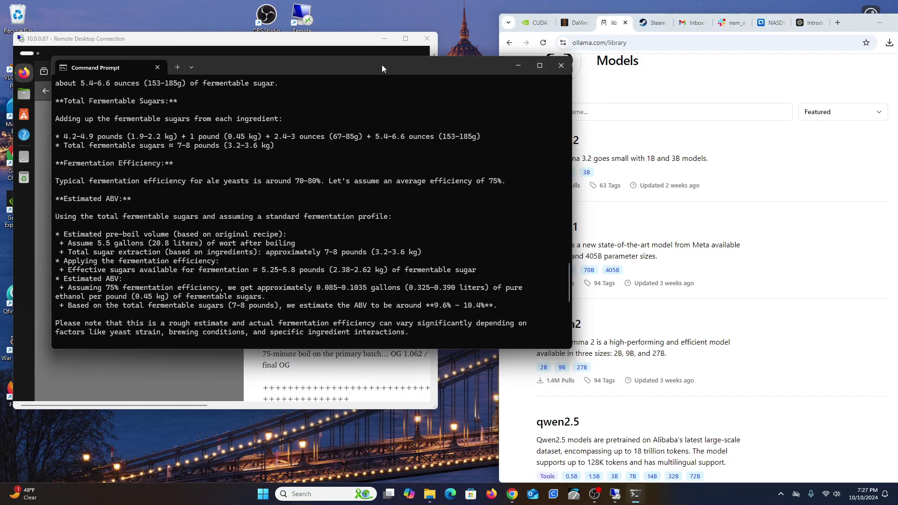
{"action": "left_click_drag", "start_coordinate": [385, 64], "coordinate": [623, 137]}
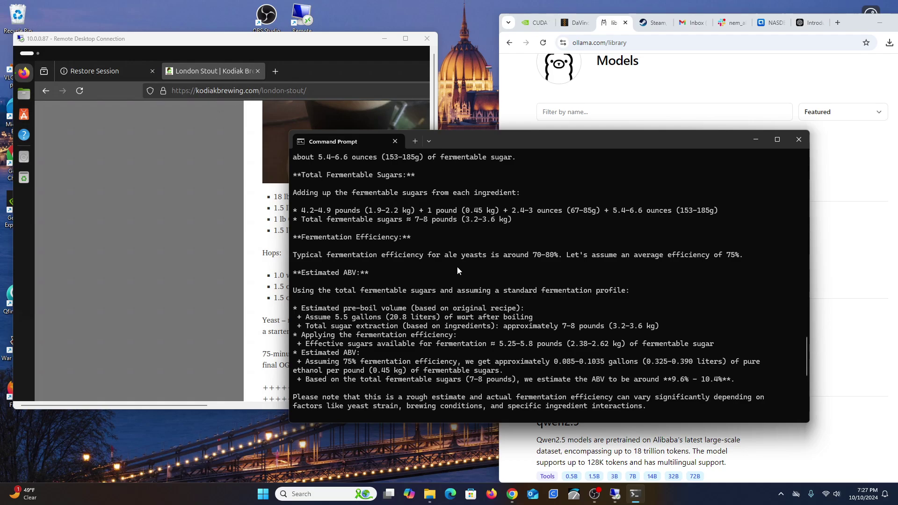
{"action": "scroll", "coordinate": [453, 262], "scroll_direction": "down", "scroll_amount": 9}
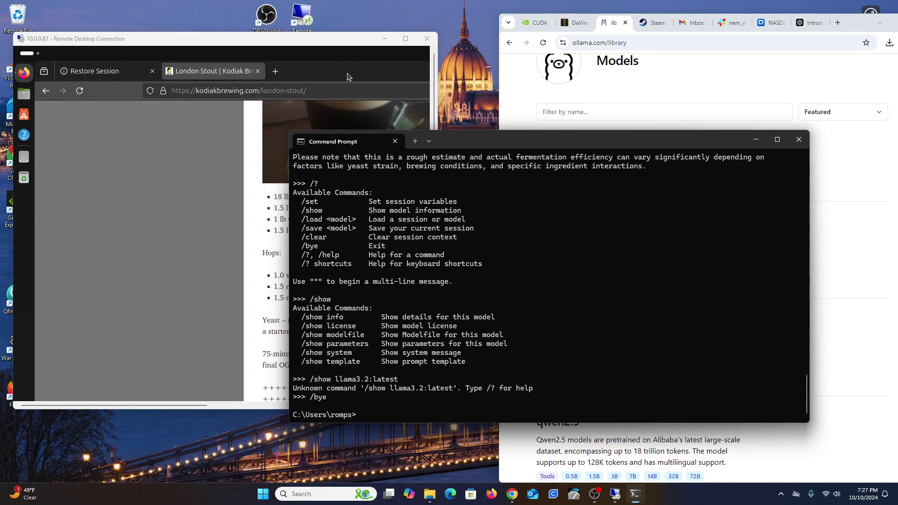
Rearrange the Remote Desktop and Command Prompt windows so the London Stout recipe page is in front
{"action": "left_click_drag", "start_coordinate": [337, 43], "coordinate": [365, 35]}
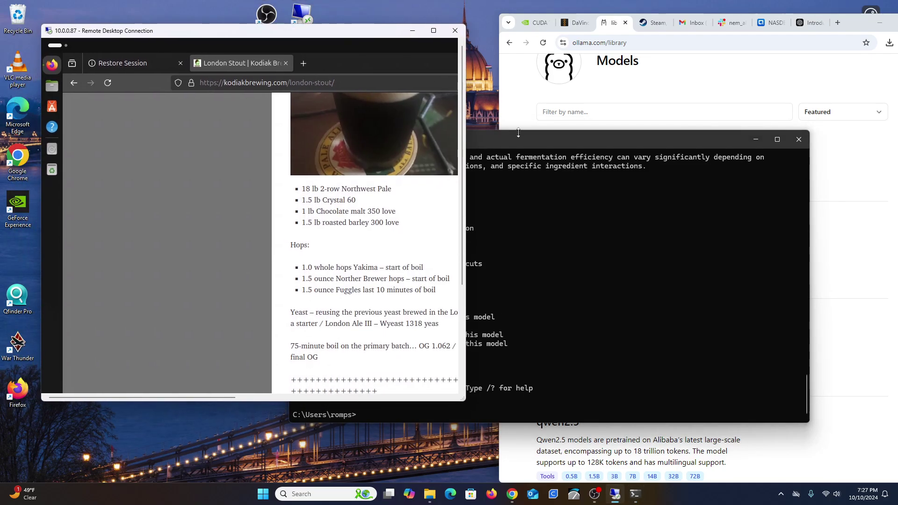
{"action": "left_click_drag", "start_coordinate": [522, 134], "coordinate": [449, 163]}
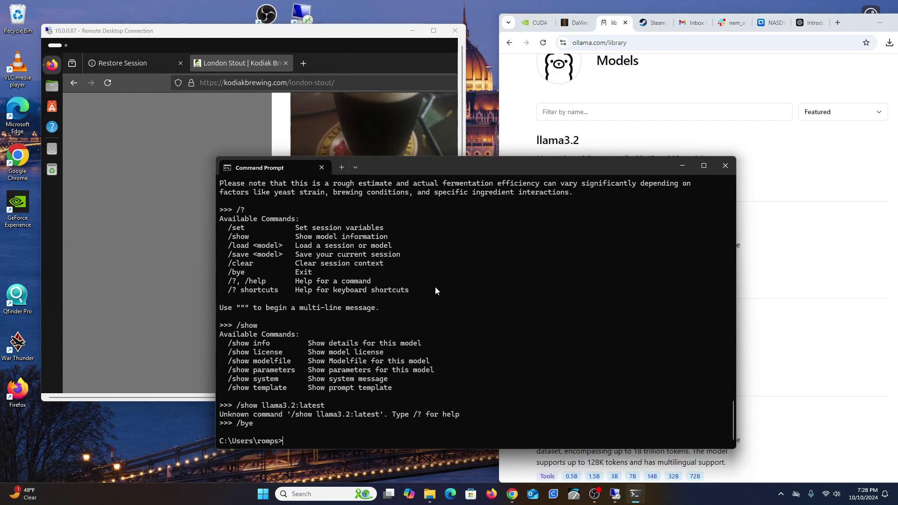
{"action": "left_click_drag", "start_coordinate": [443, 168], "coordinate": [566, 180]}
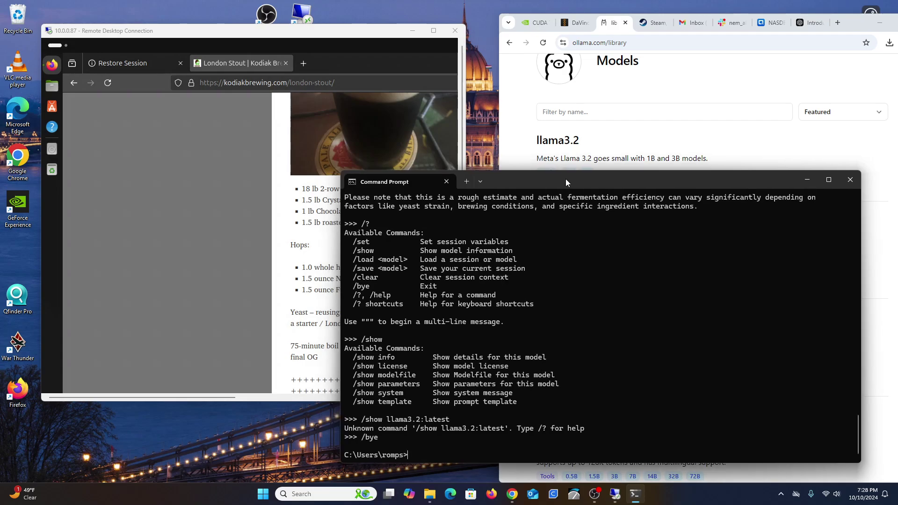
{"action": "left_click", "coordinate": [305, 233]}
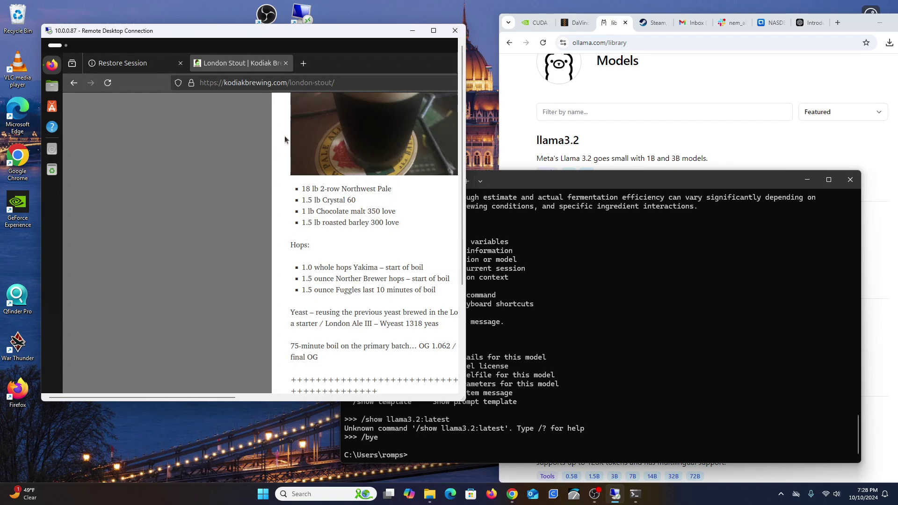
Load the Kodiak Brewing site by entering 'kod' in the address bar, then enlarge the remote window
{"action": "left_click", "coordinate": [359, 83]}
{"action": "key", "text": "BackSpace"}
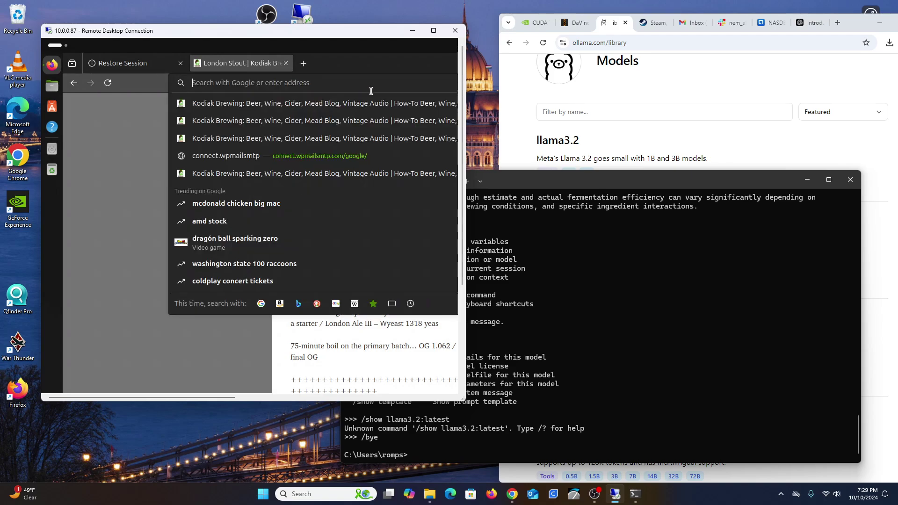
{"action": "type", "text": "kodiakbrewing.com/"}
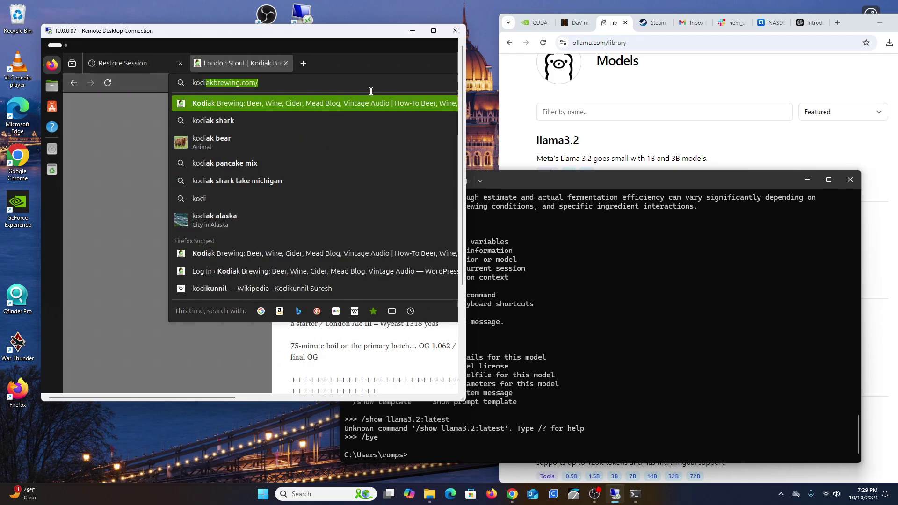
{"action": "key", "text": "Return"}
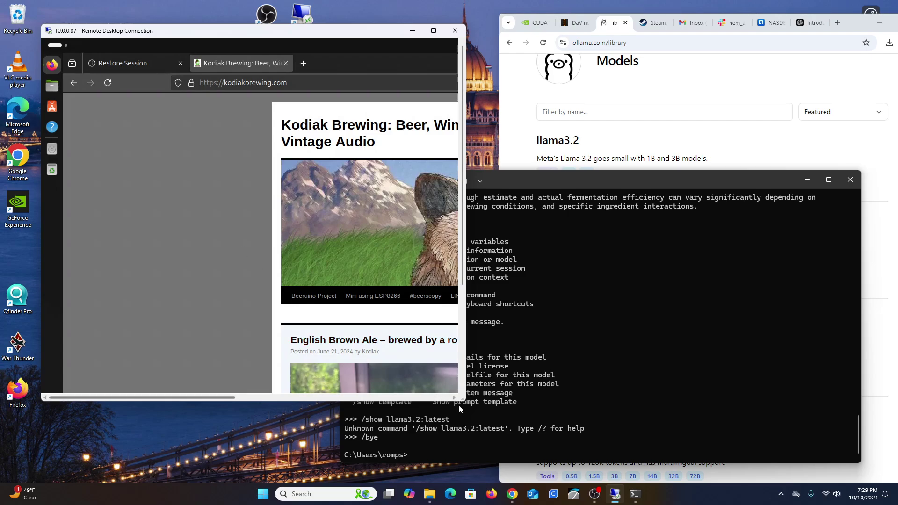
{"action": "left_click_drag", "start_coordinate": [465, 401], "coordinate": [535, 468]}
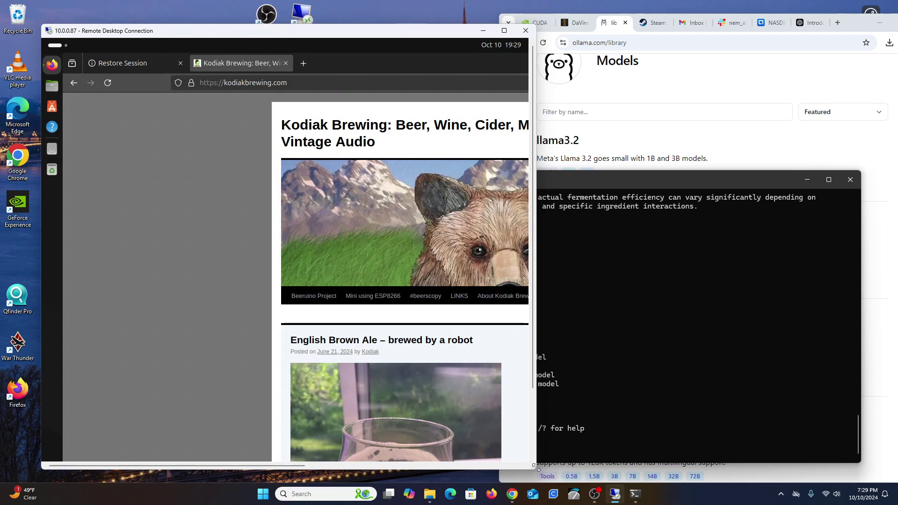
Widen the remote window, close the Restore Session tab, and scroll through the English Brown Ale post
{"action": "left_click_drag", "start_coordinate": [534, 469], "coordinate": [825, 473]}
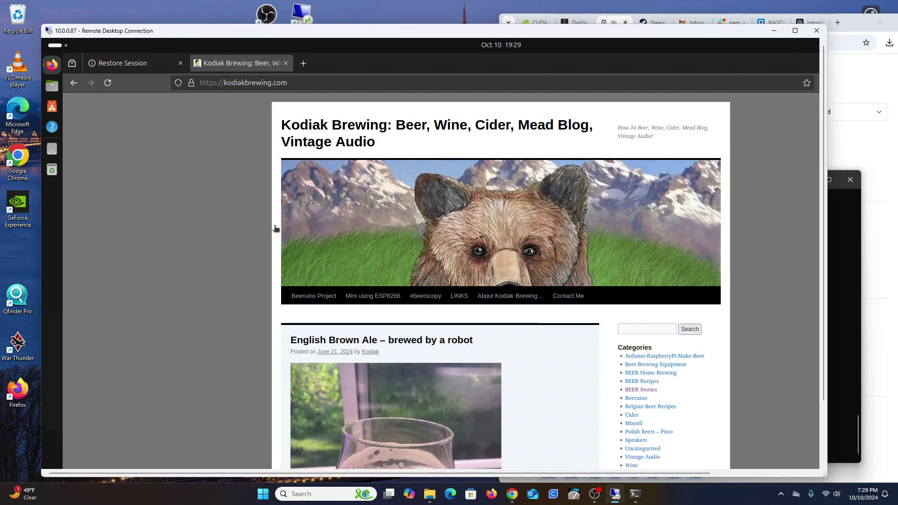
{"action": "left_click", "coordinate": [180, 63]}
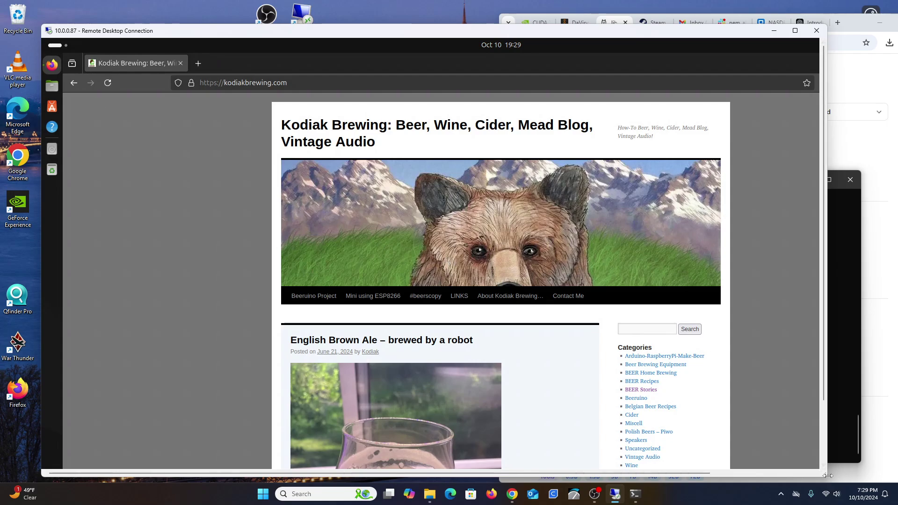
{"action": "left_click_drag", "start_coordinate": [824, 477], "coordinate": [813, 475]}
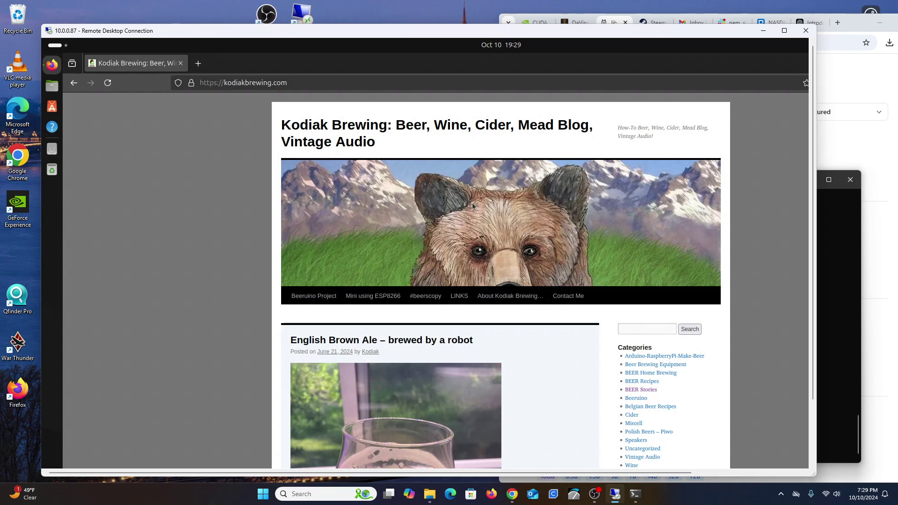
{"action": "scroll", "coordinate": [474, 205], "scroll_direction": "down", "scroll_amount": 15}
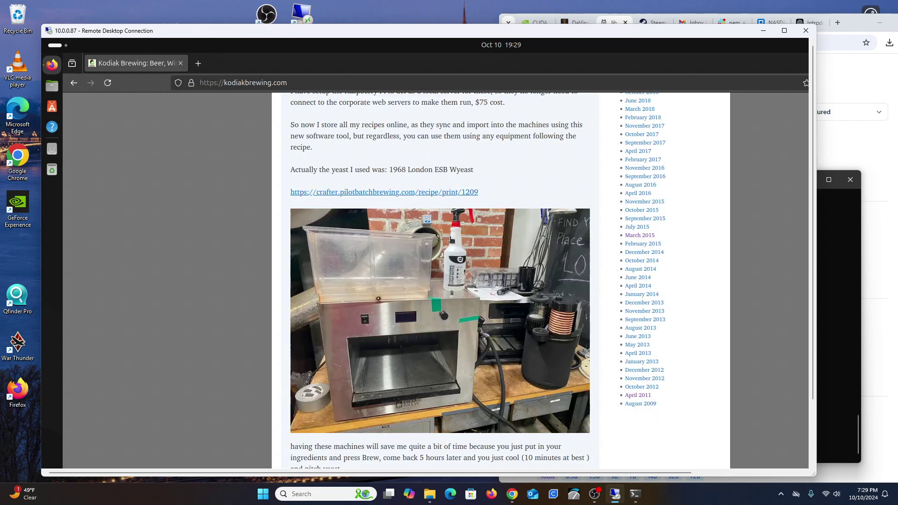
{"action": "scroll", "coordinate": [451, 240], "scroll_direction": "down", "scroll_amount": 6}
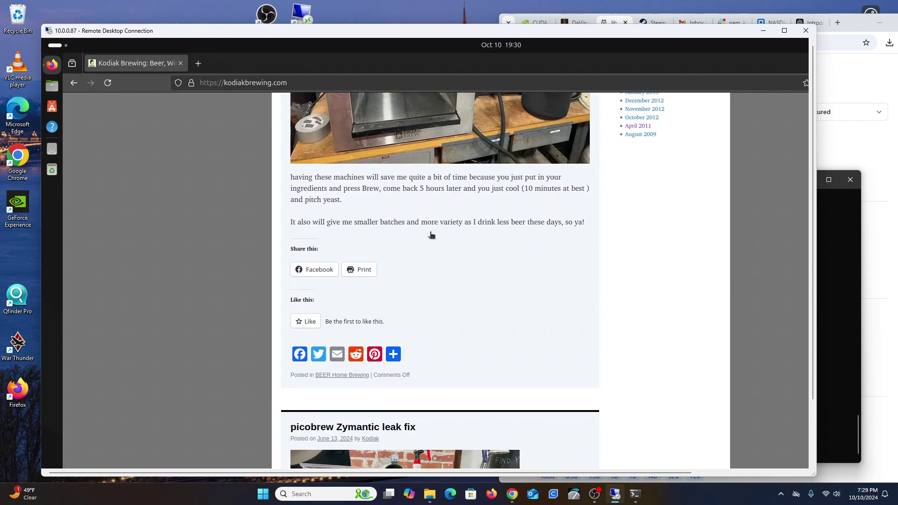
{"action": "scroll", "coordinate": [428, 234], "scroll_direction": "up", "scroll_amount": 20}
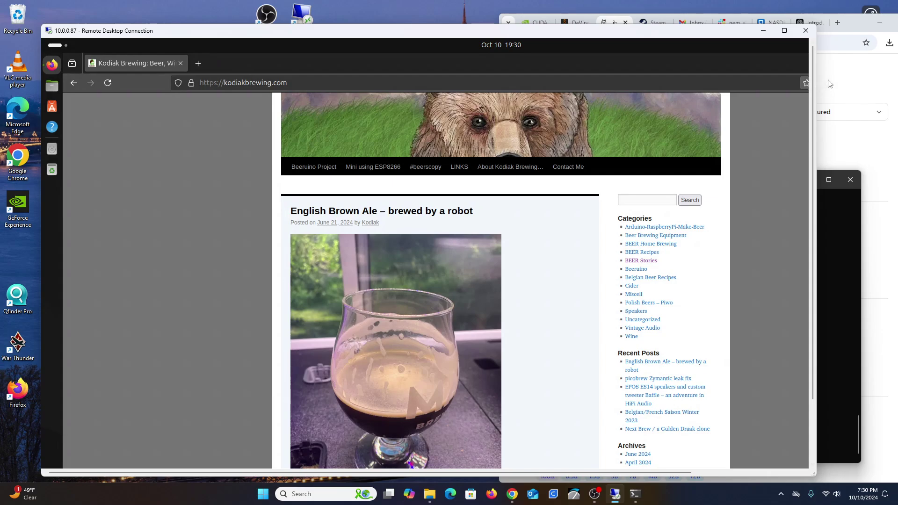
Shift the remote window left and bring the Command Prompt in front, nudged up and left
{"action": "left_click_drag", "start_coordinate": [716, 34], "coordinate": [656, 27]}
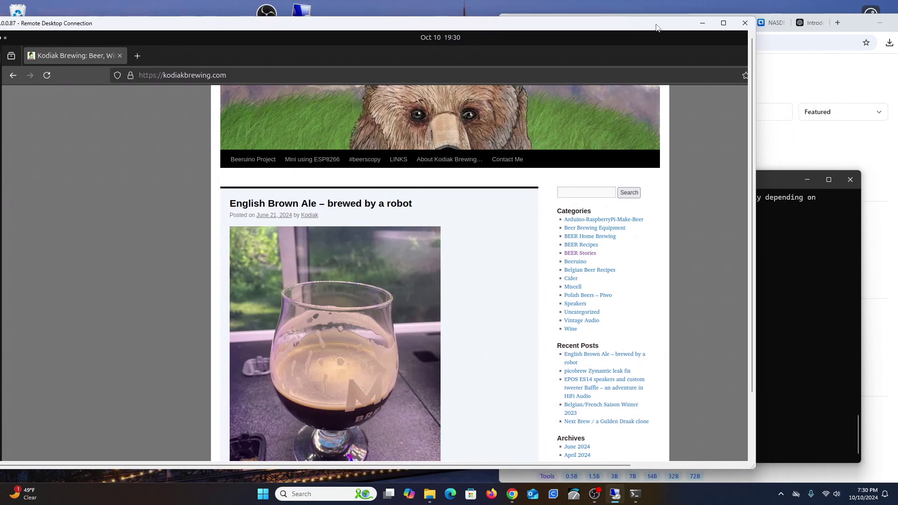
{"action": "left_click", "coordinate": [775, 179]}
{"action": "left_click_drag", "start_coordinate": [580, 179], "coordinate": [568, 162]}
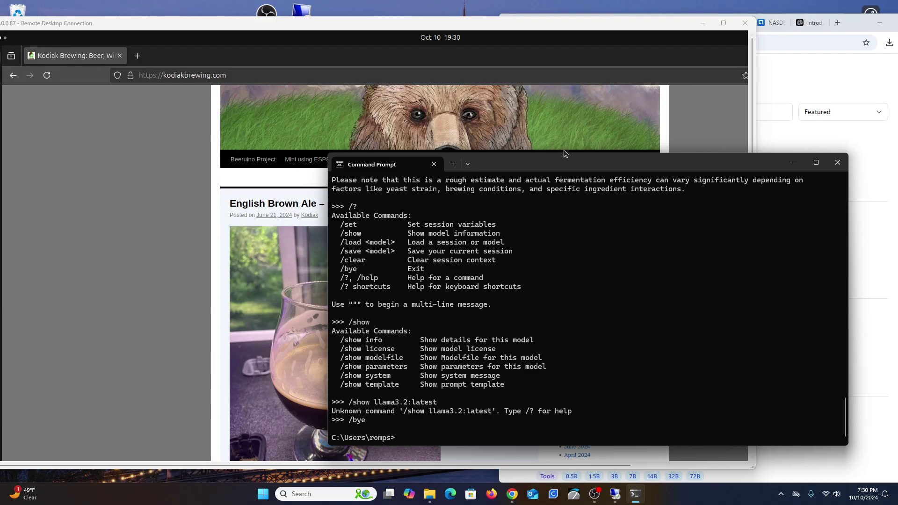
Bring OBS Studio (64bit) forward from its taskbar icon's menu, showing the still-running Display Capture recording
{"action": "mouse_move", "coordinate": [592, 500]}
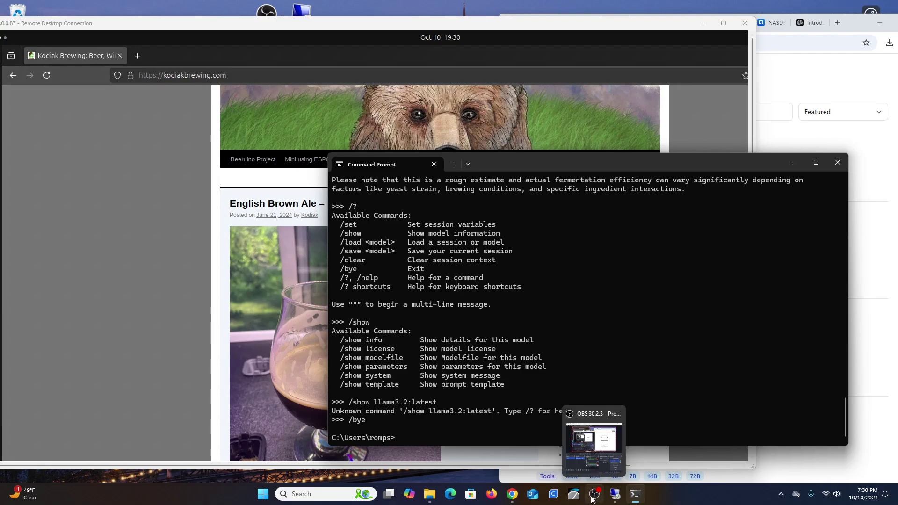
{"action": "right_click", "coordinate": [593, 497]}
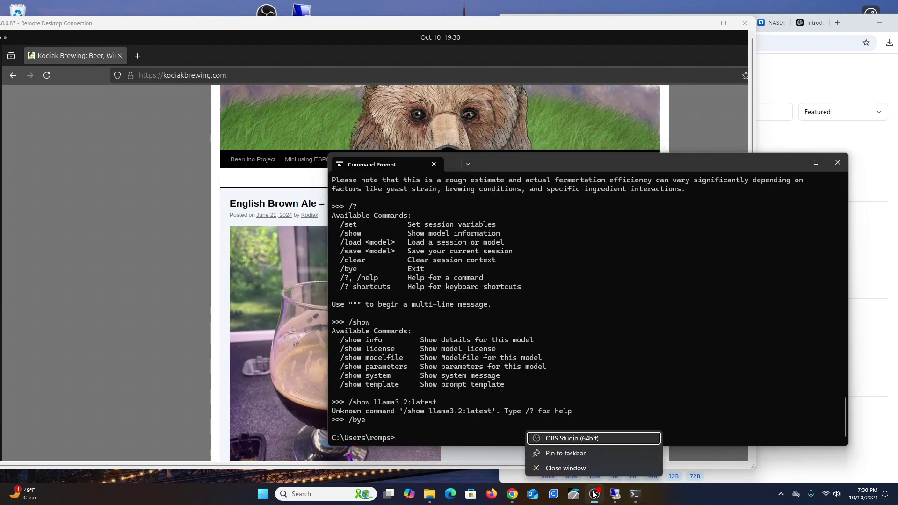
{"action": "left_click", "coordinate": [593, 494]}
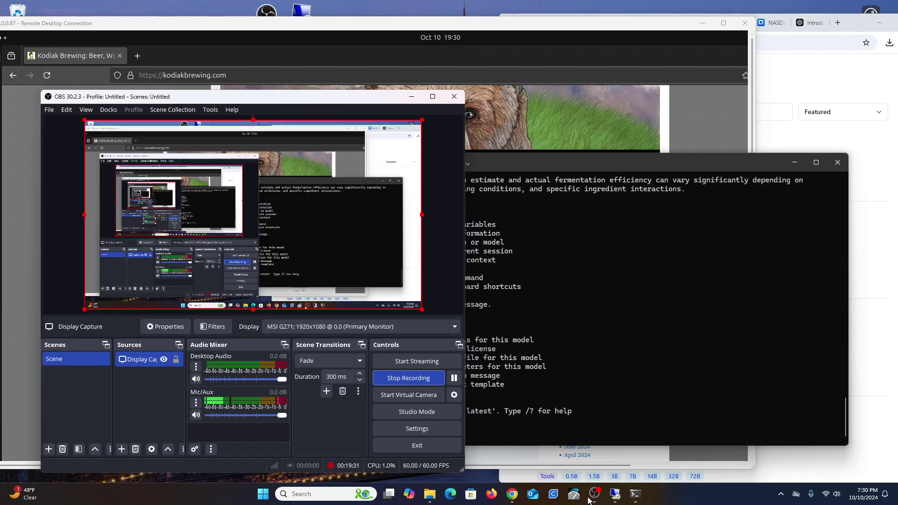